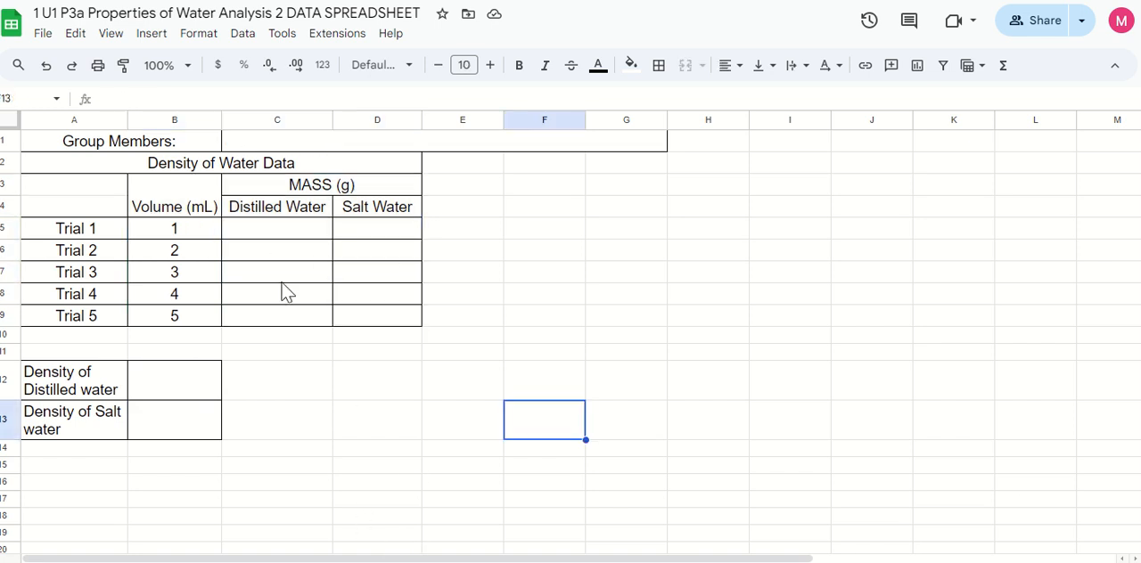
Examine the five trial volumes and the empty mass cells for distilled water and salt water
left_click(213, 236)
left_click(211, 254)
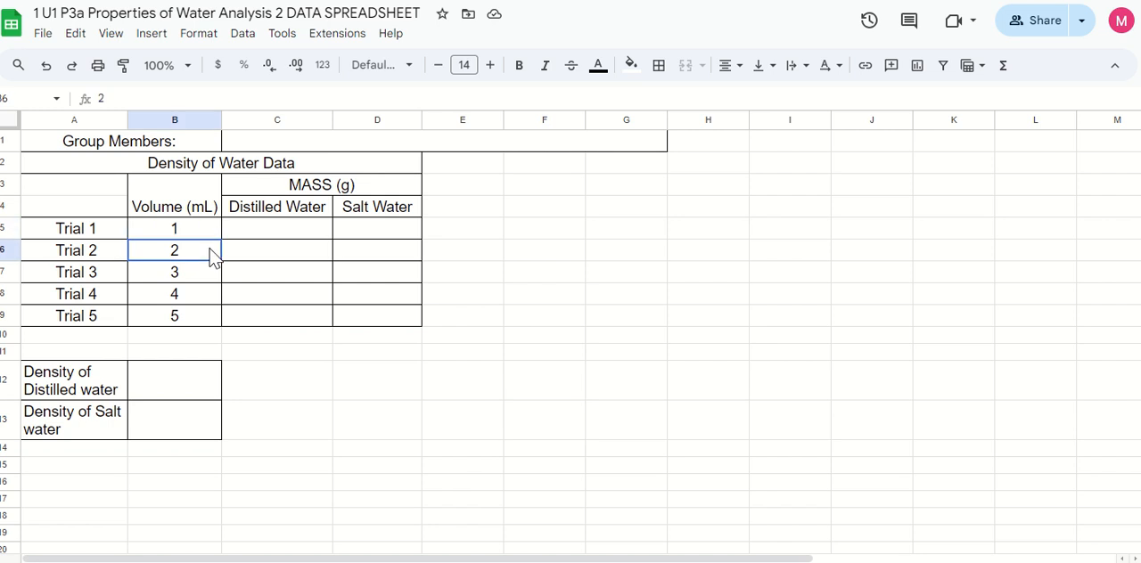
left_click(216, 278)
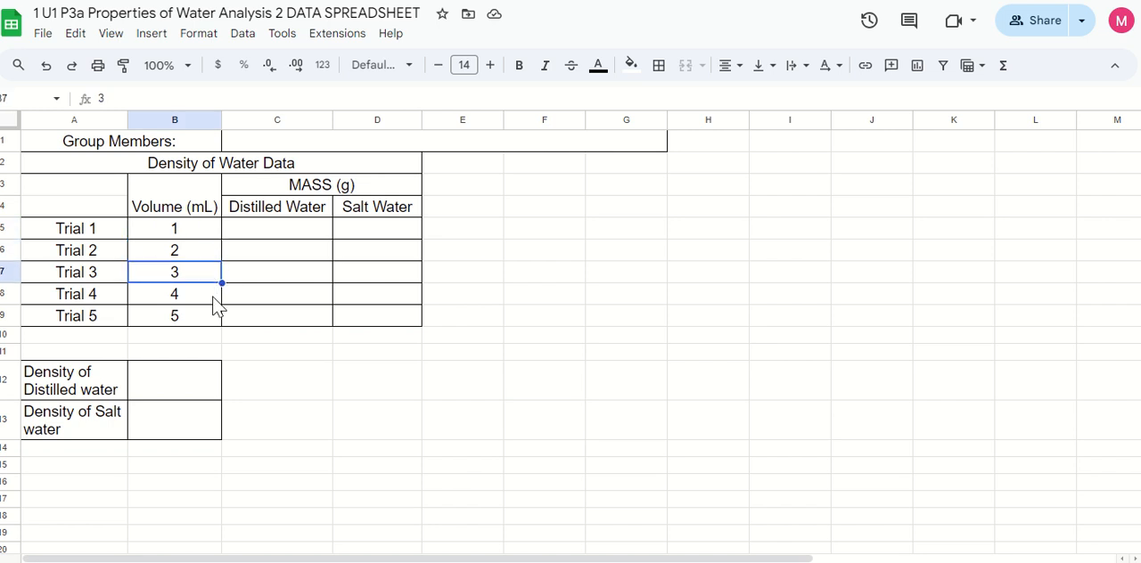
left_click(214, 302)
left_click(210, 321)
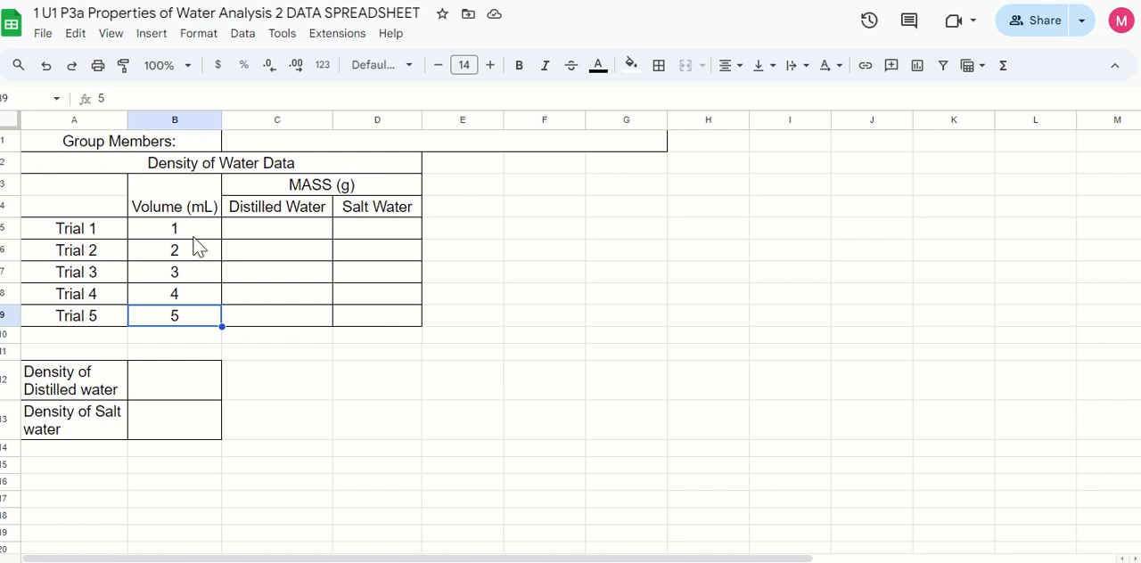
left_click_drag(191, 230, 198, 319)
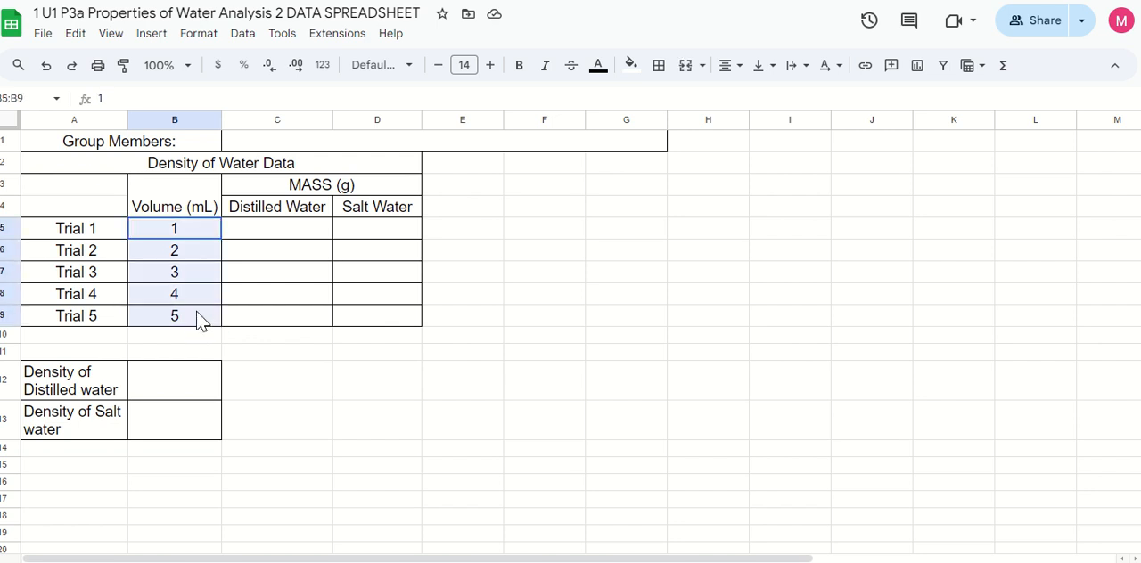
left_click(260, 235)
left_click(353, 235)
left_click(349, 259)
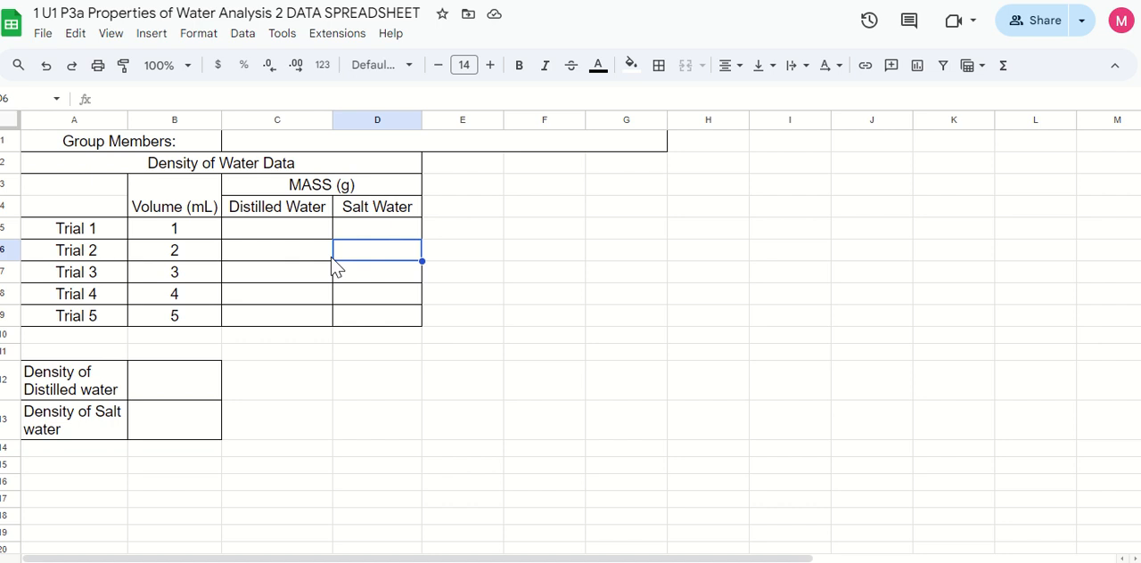
left_click(310, 263)
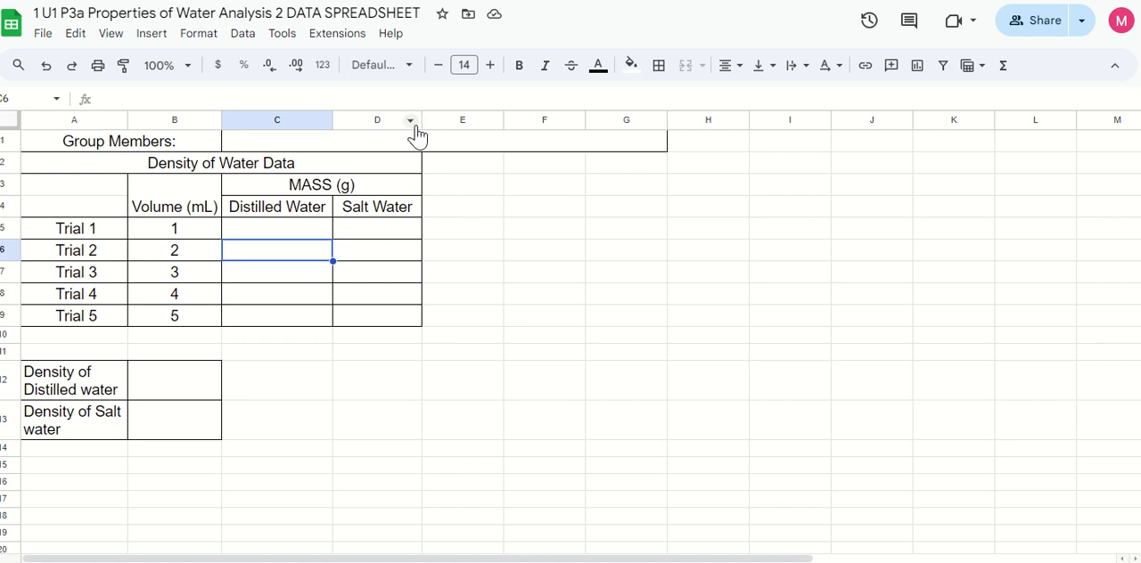
Widen column D, the Salt Water column, slightly
left_click_drag(421, 119, 433, 119)
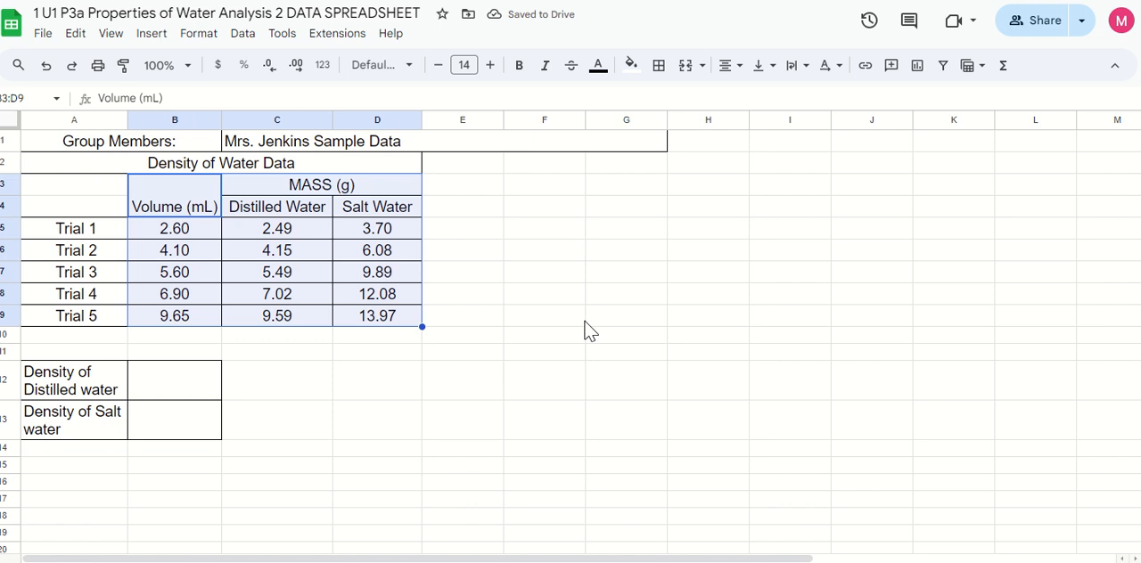
left_click(595, 364)
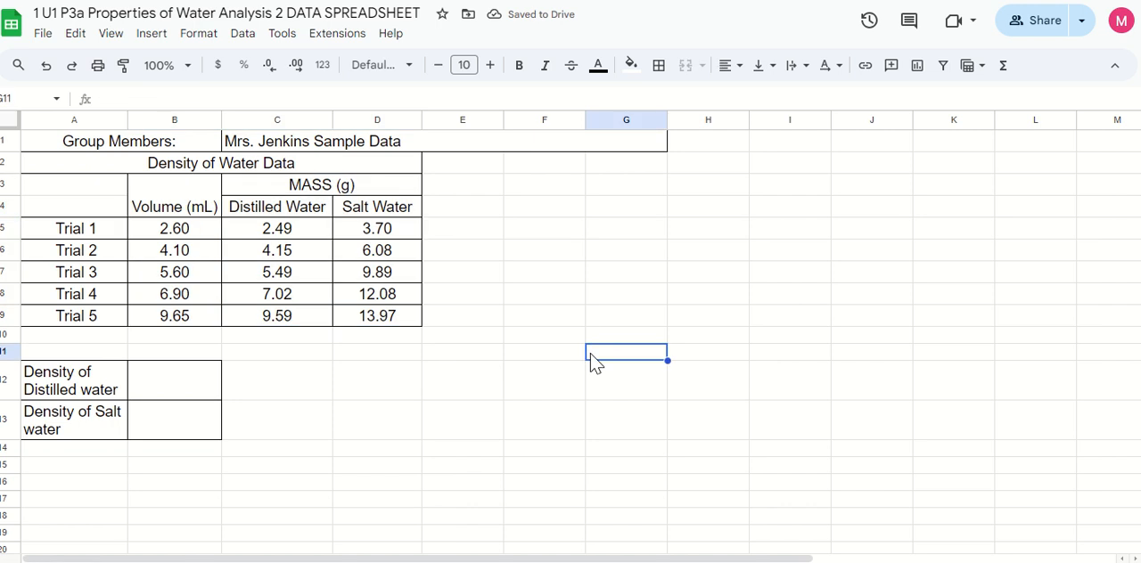
Insert a chart from the volume and mass data in B3:D9, including the headers
left_click_drag(187, 204, 357, 334)
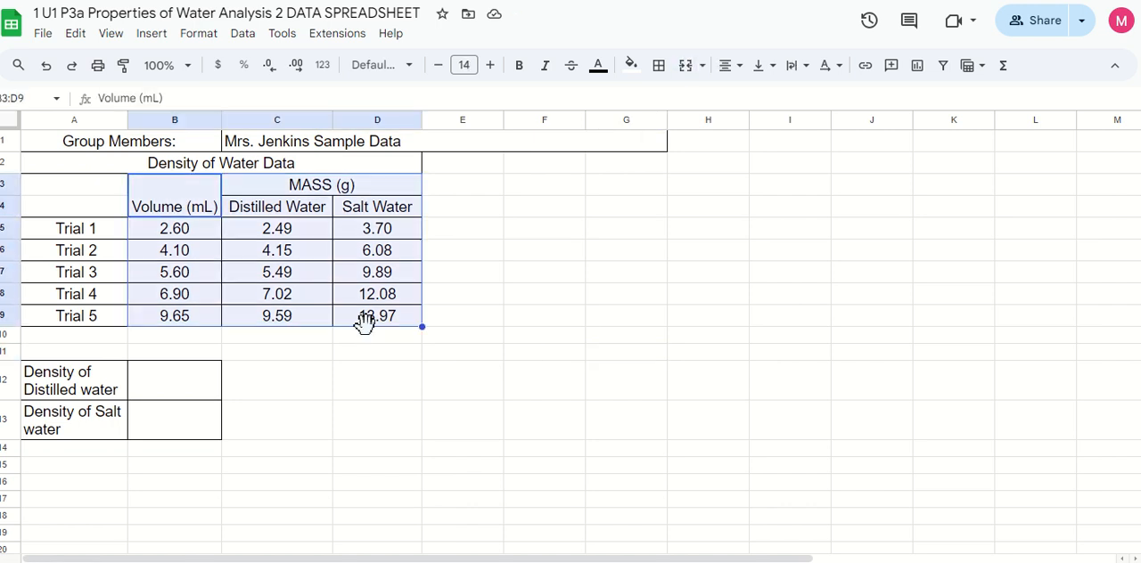
left_click(551, 392)
left_click_drag(173, 194, 369, 323)
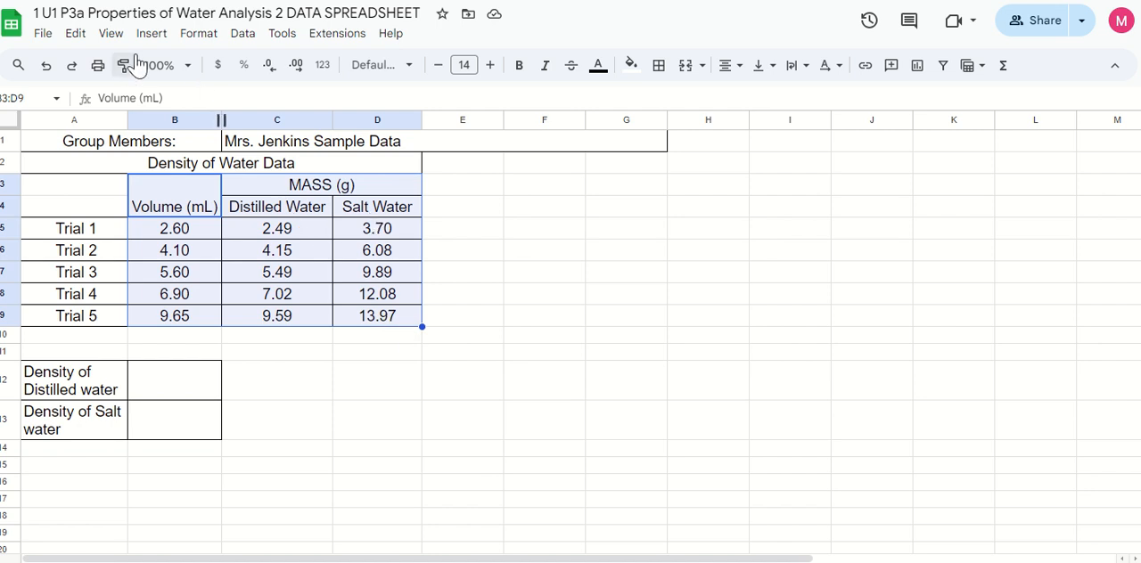
left_click(164, 44)
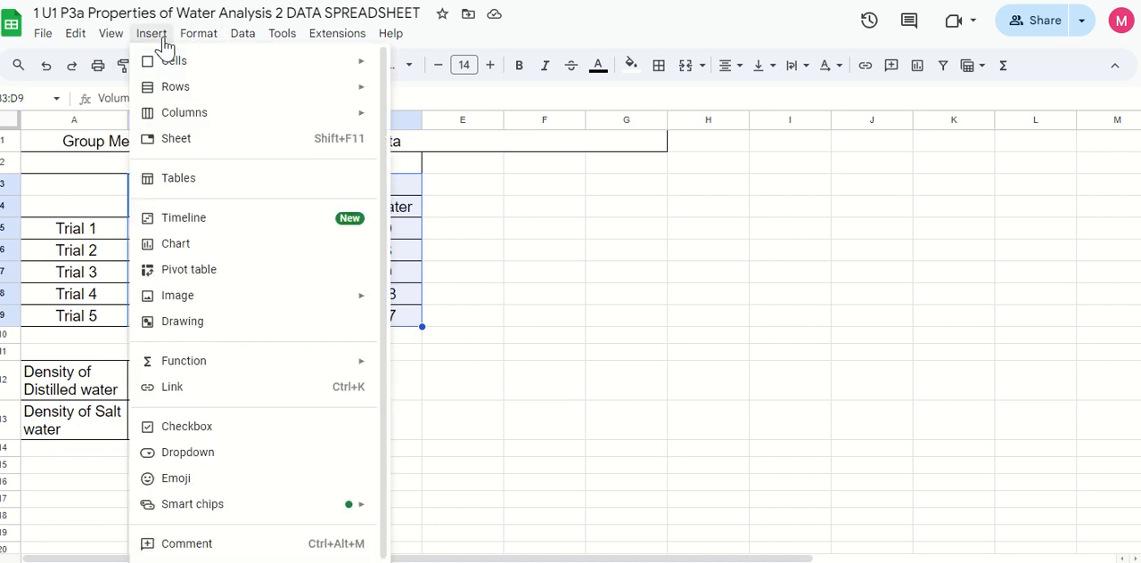
left_click(190, 246)
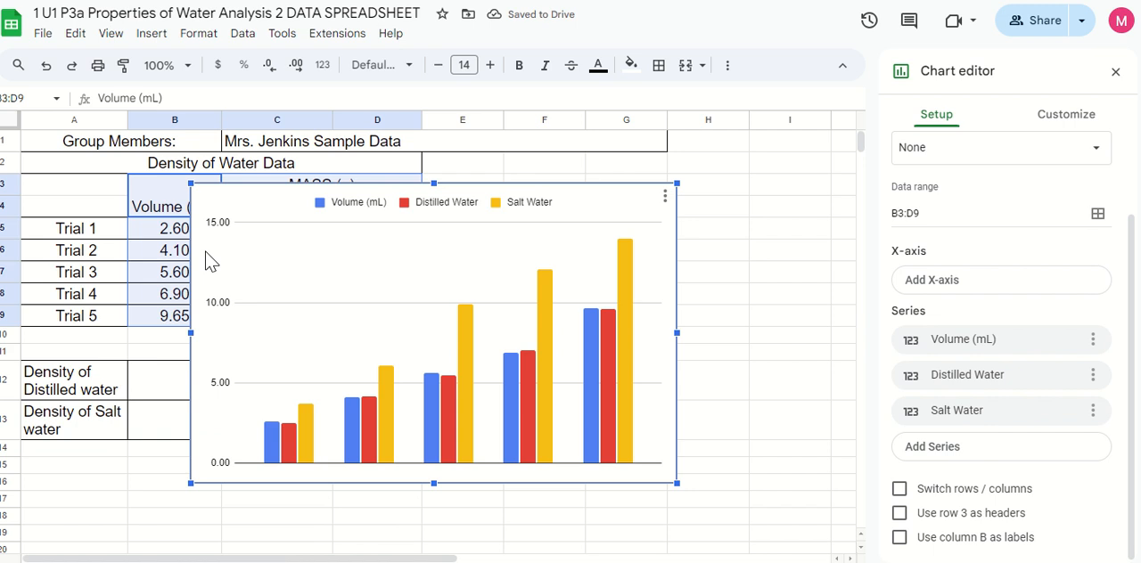
Use Volume (mL) as the chart's X-axis and remove Volume (mL) from the series
scroll(989, 369, "up", 2)
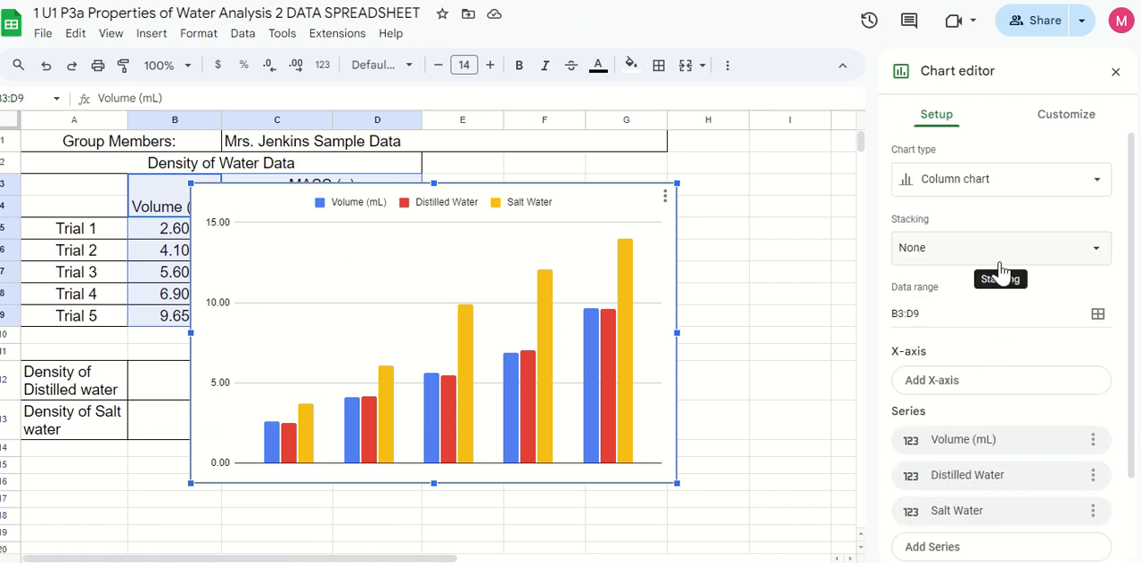
scroll(1016, 277, "down", 2)
scroll(1017, 276, "down", 1)
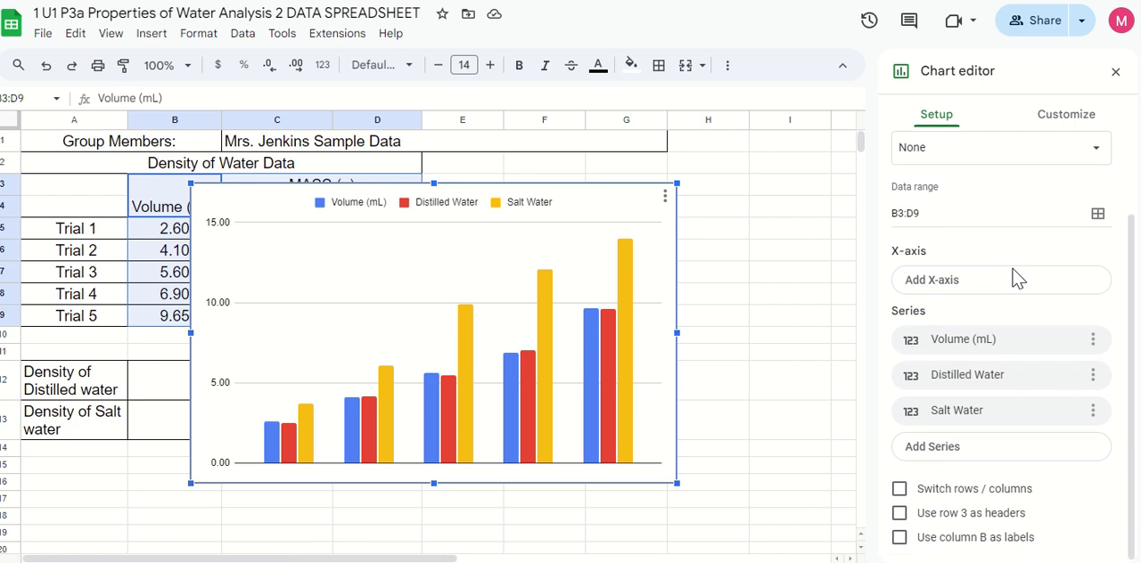
left_click(965, 293)
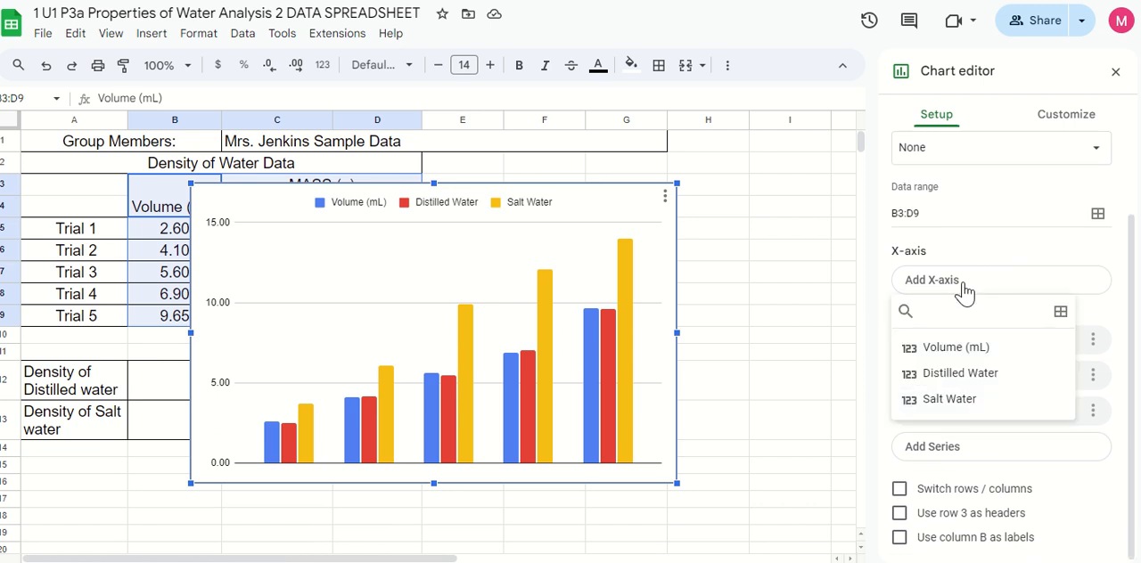
left_click(958, 349)
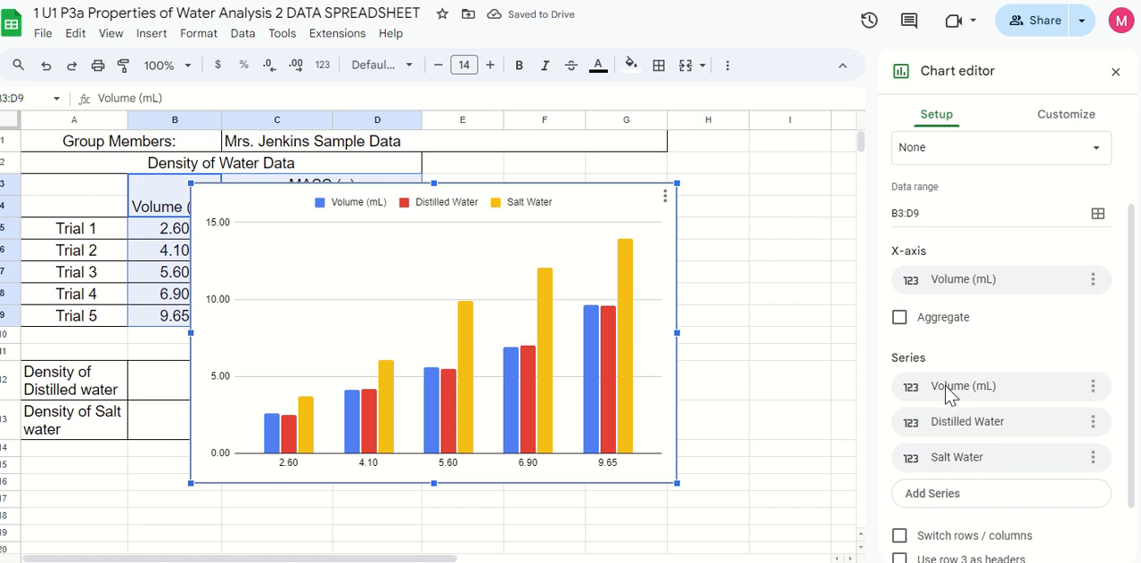
left_click(1093, 389)
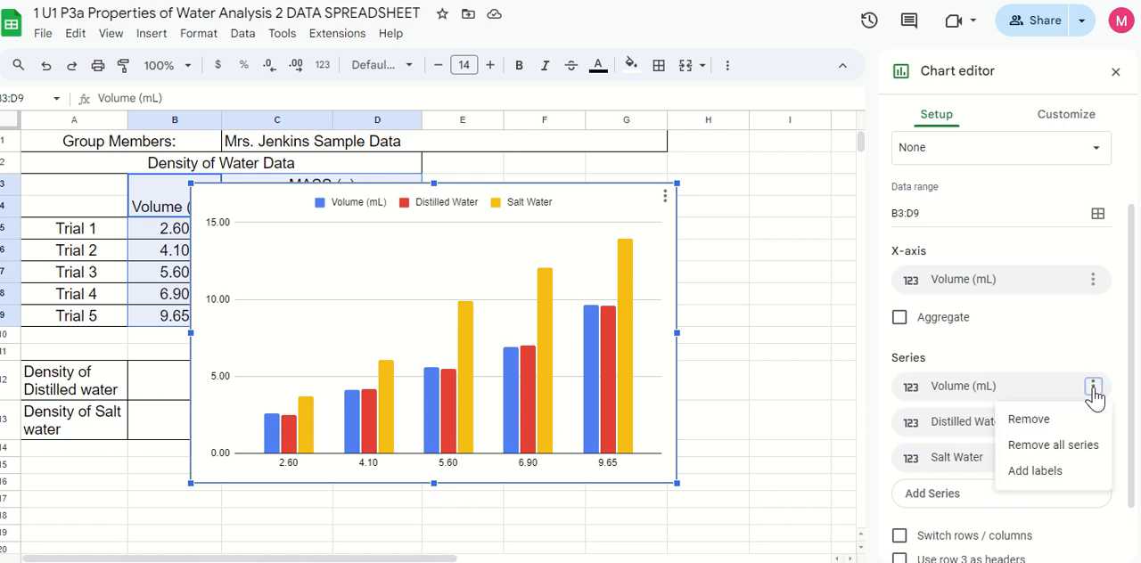
left_click(1034, 420)
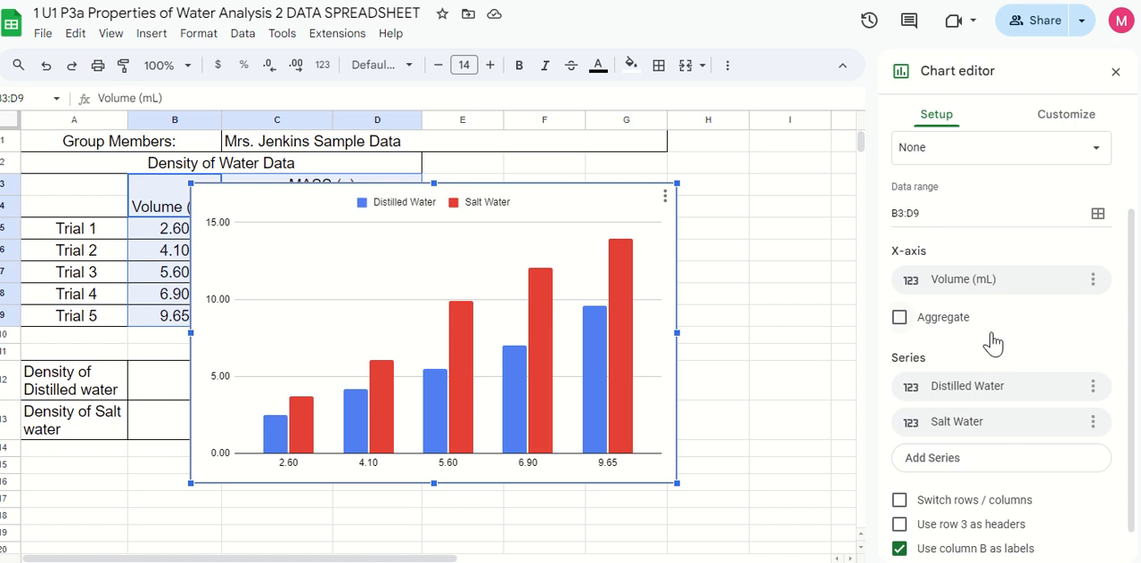
Change the chart type to Scatter chart
scroll(1030, 365, "up", 2)
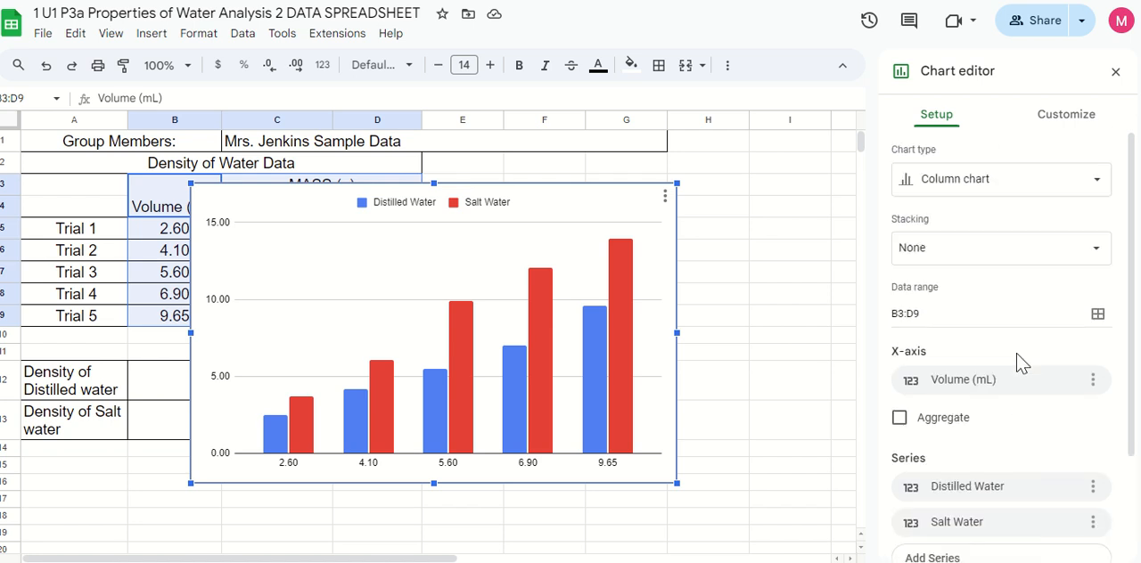
left_click(967, 192)
scroll(1003, 326, "down", 3)
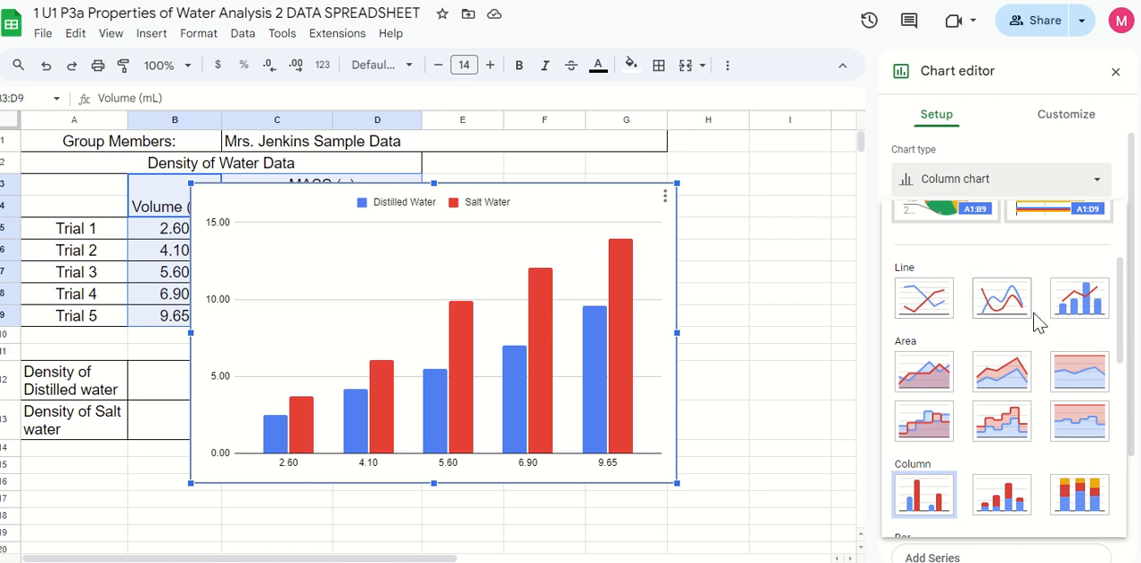
scroll(1036, 319, "down", 3)
scroll(1038, 323, "down", 1)
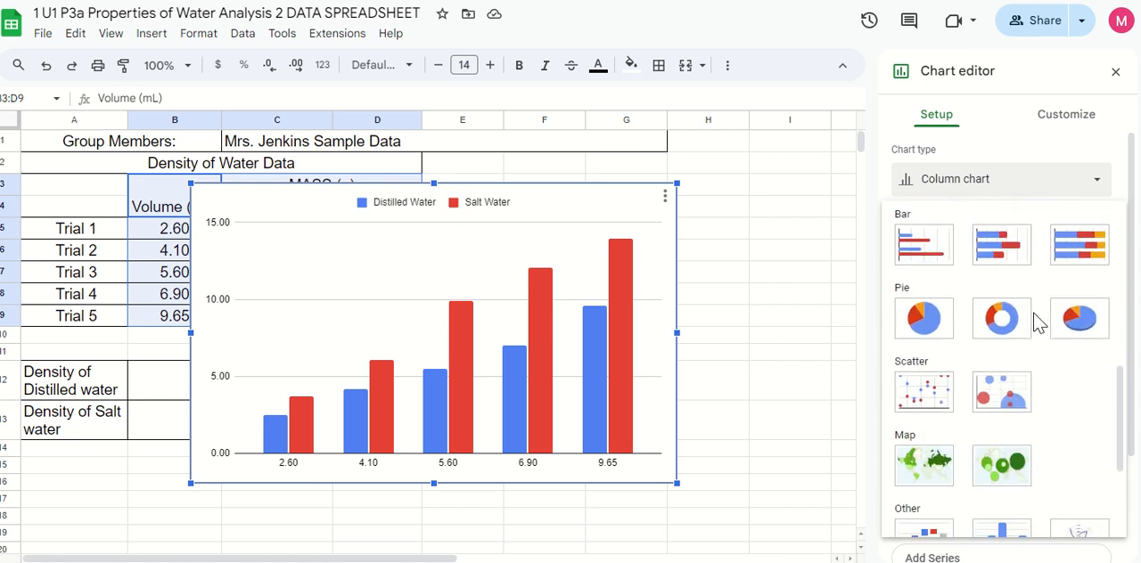
left_click(929, 407)
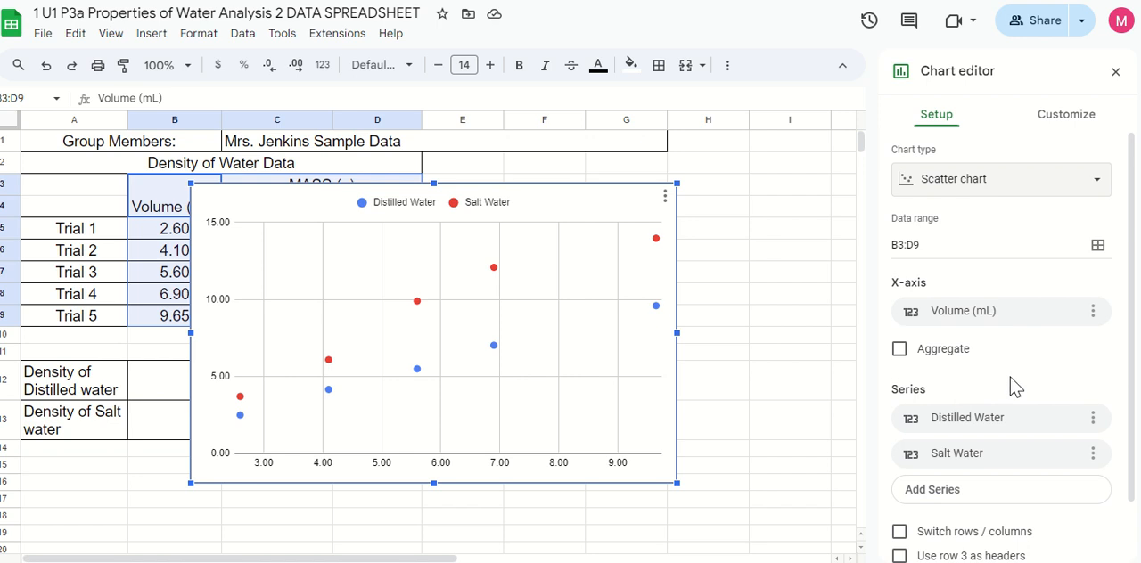
Title the chart "Mass and Volume of Distilled Water and Salt Water"
scroll(1017, 397, "down", 1)
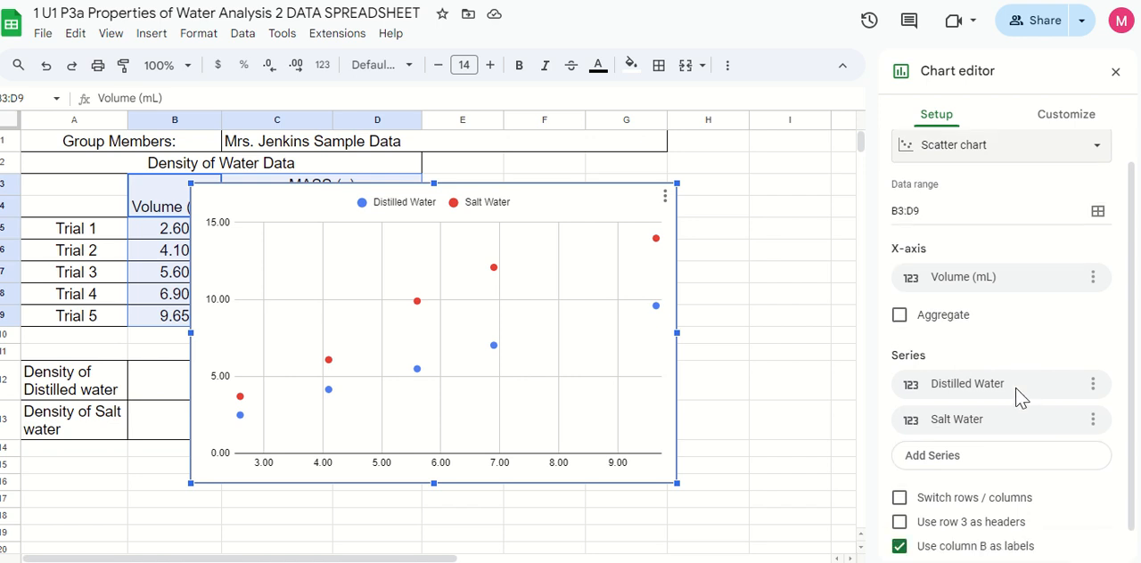
scroll(1034, 389, "up", 1)
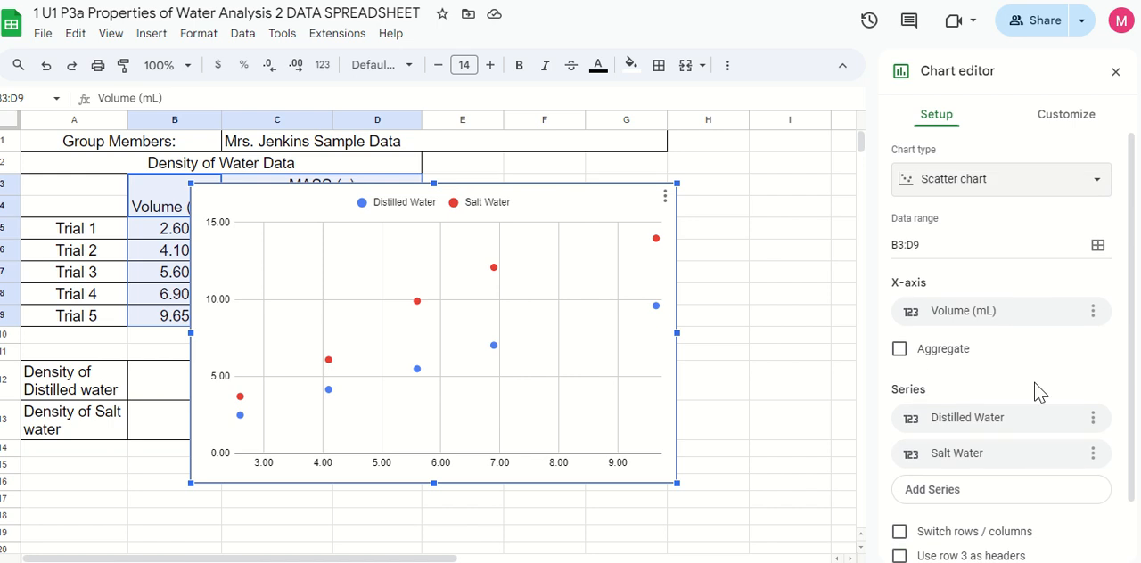
left_click(1066, 127)
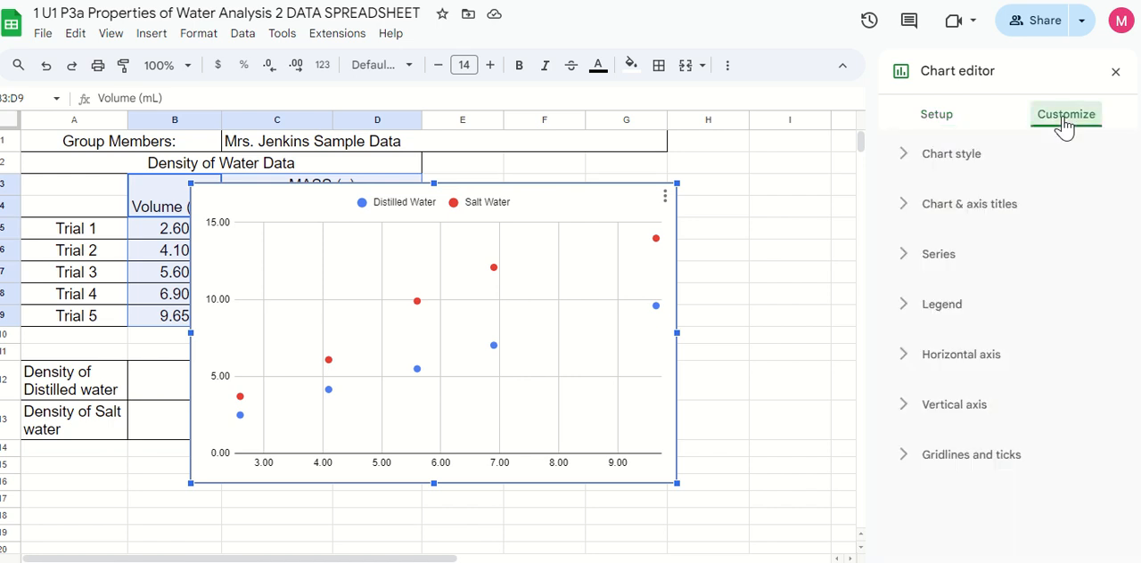
left_click(958, 157)
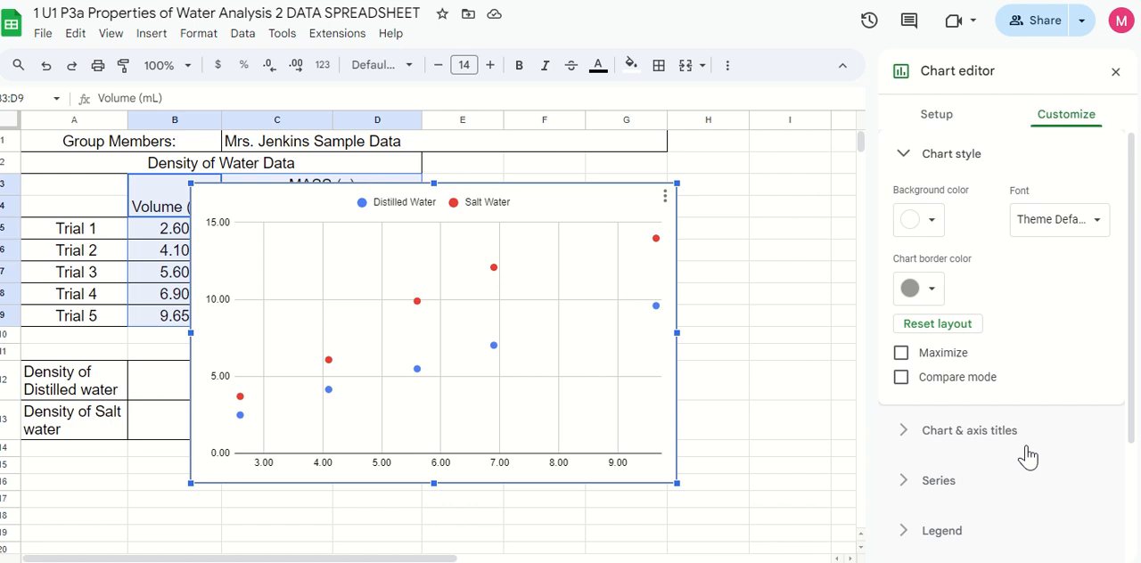
left_click(904, 159)
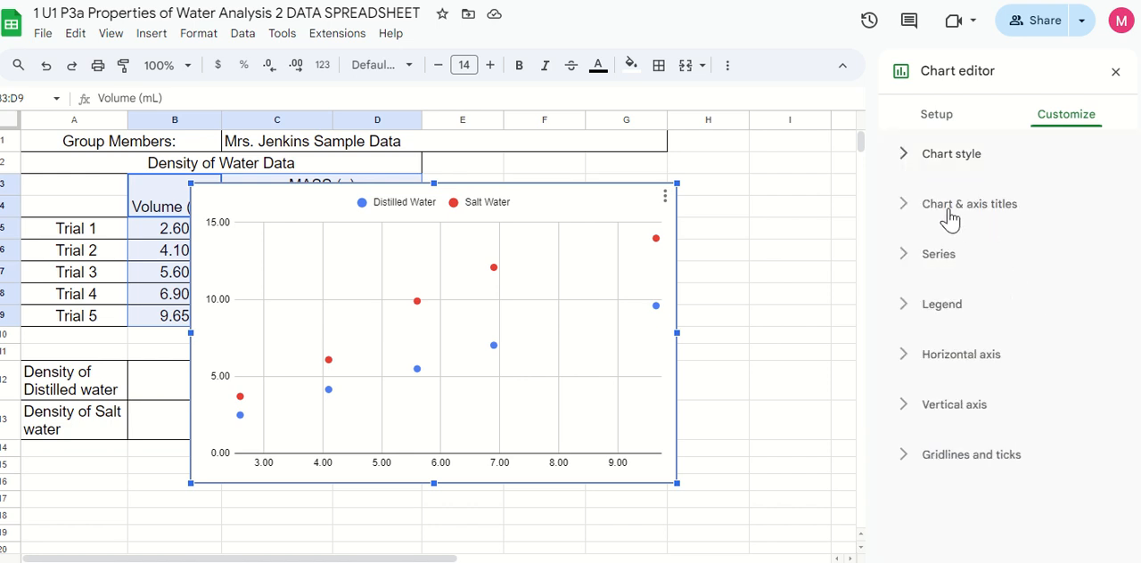
left_click(950, 211)
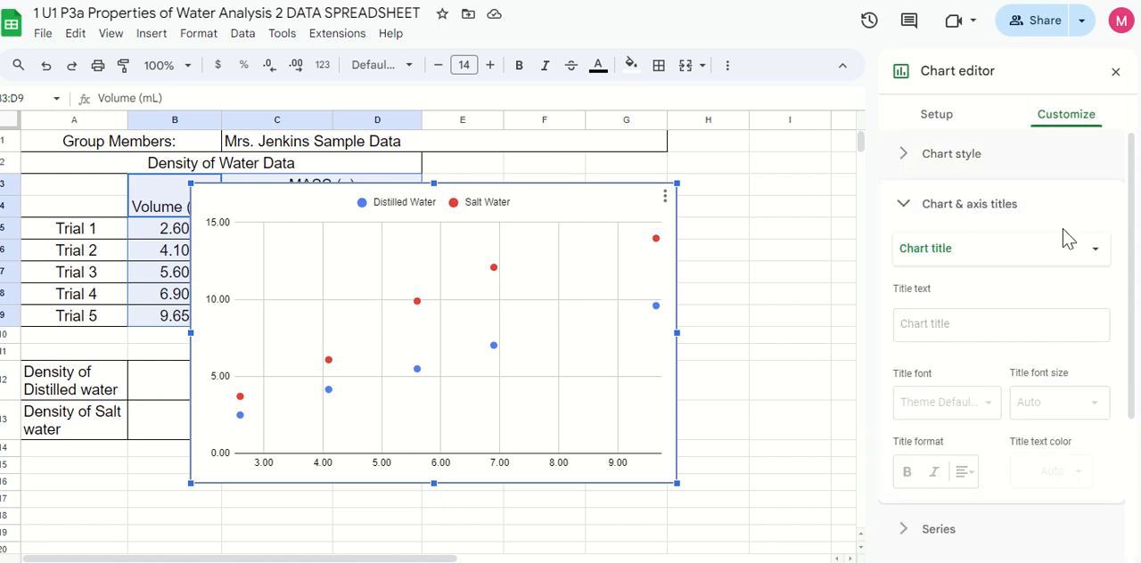
left_click(930, 254)
left_click(927, 249)
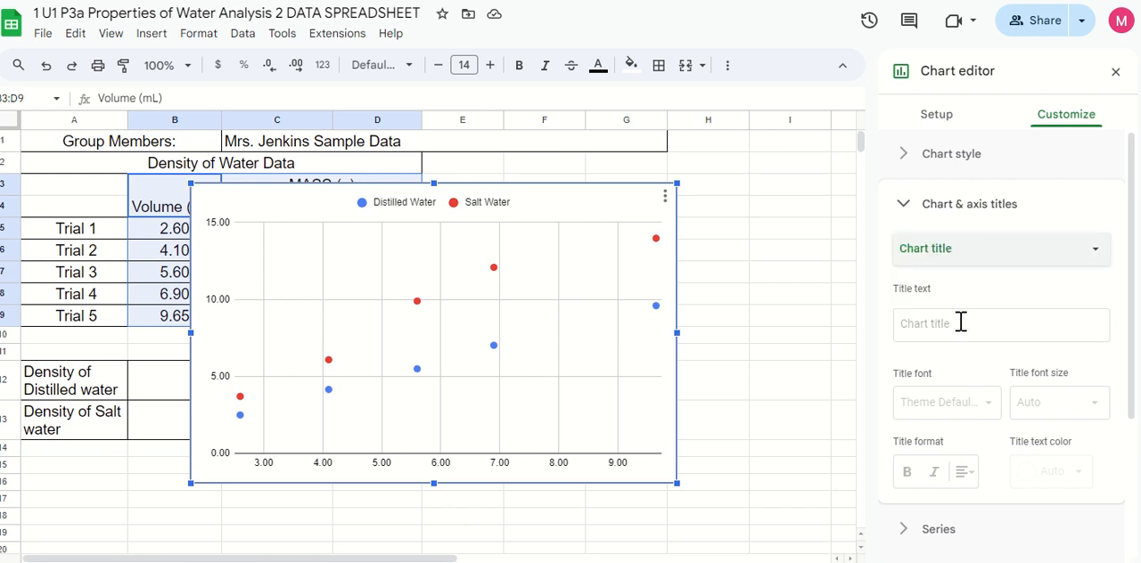
left_click(956, 324)
type("Mass and Volume of Dist")
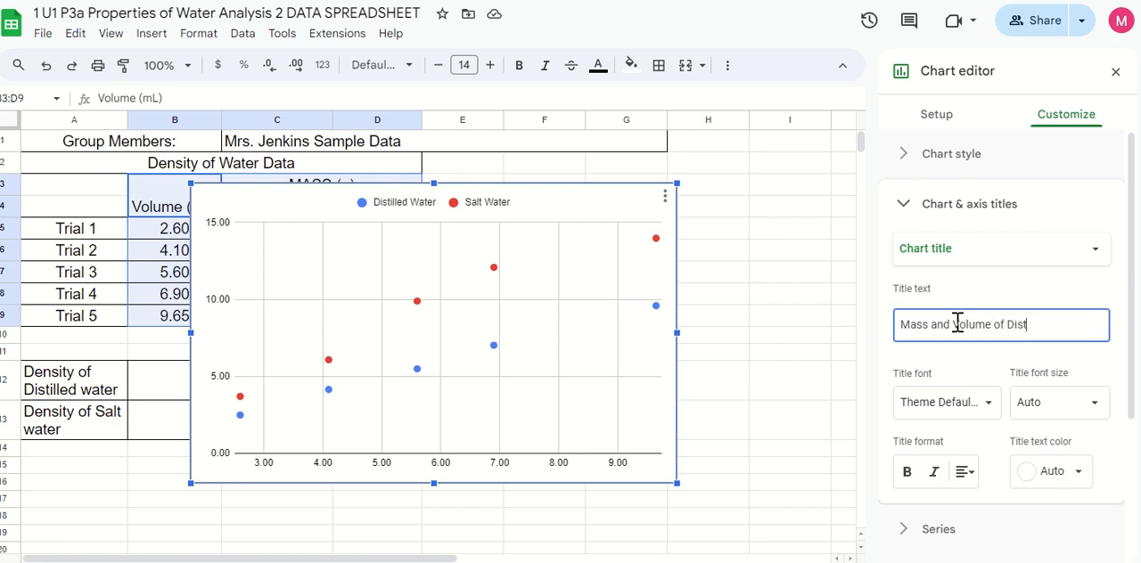
type("illed Water and")
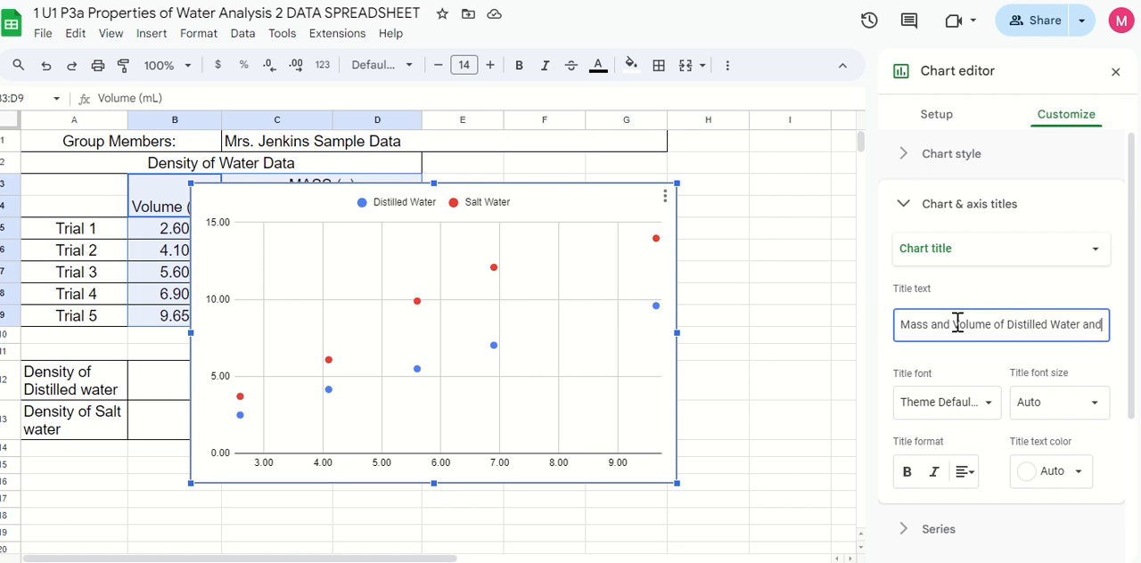
type(" Salt Water")
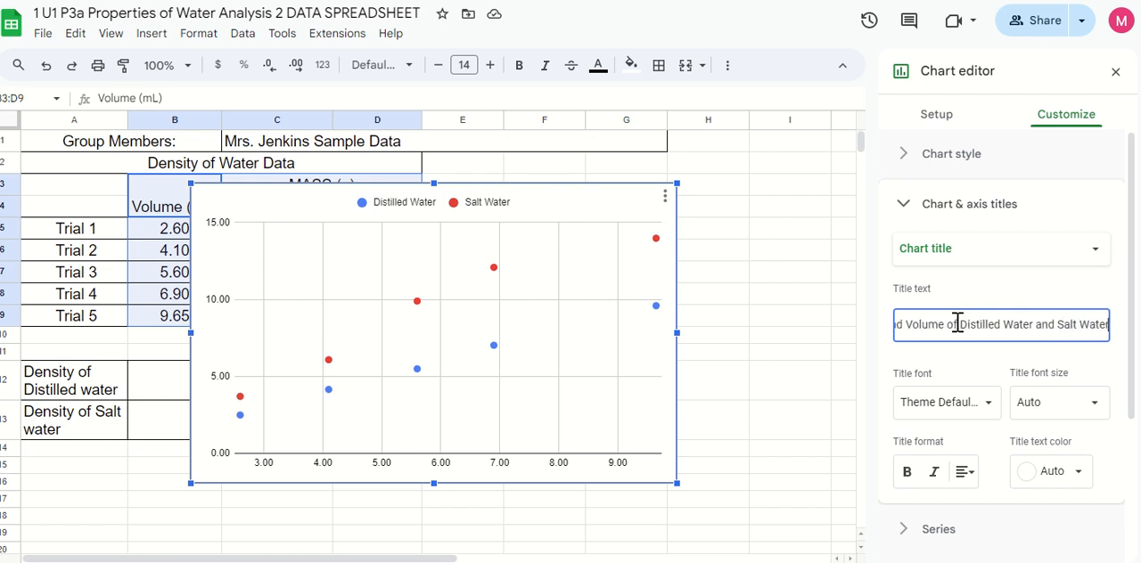
Center the chart title and set its text color to purple
left_click(965, 472)
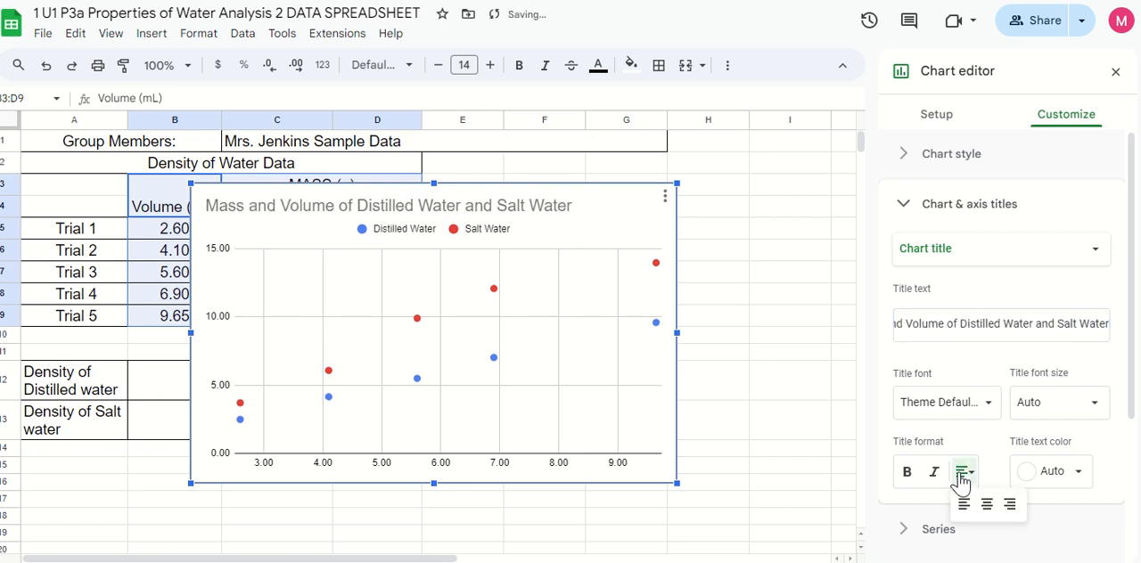
left_click(988, 506)
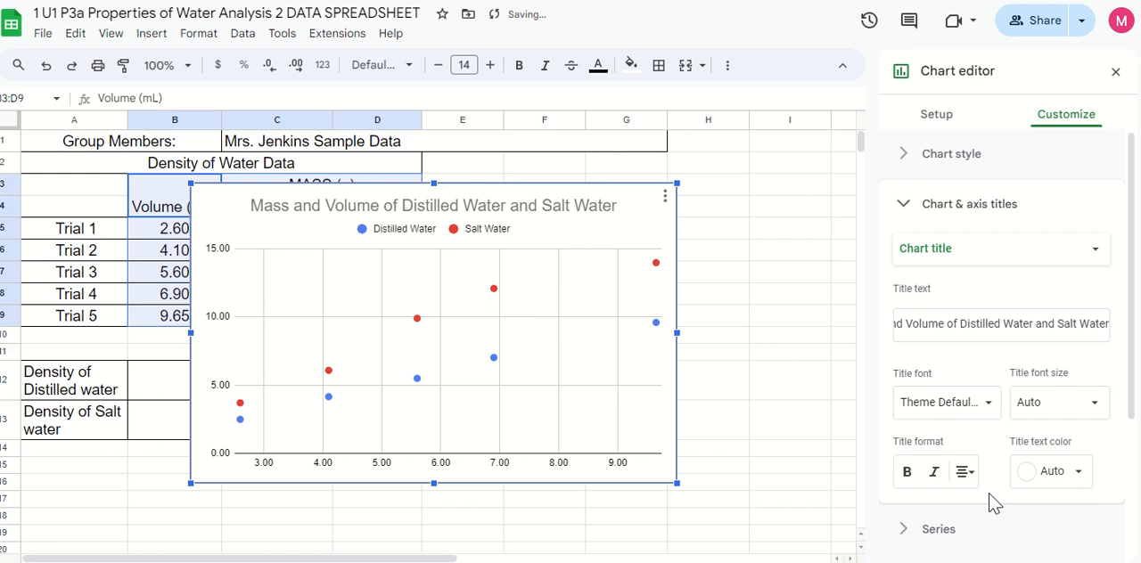
scroll(1073, 419, "down", 1)
left_click(1074, 393)
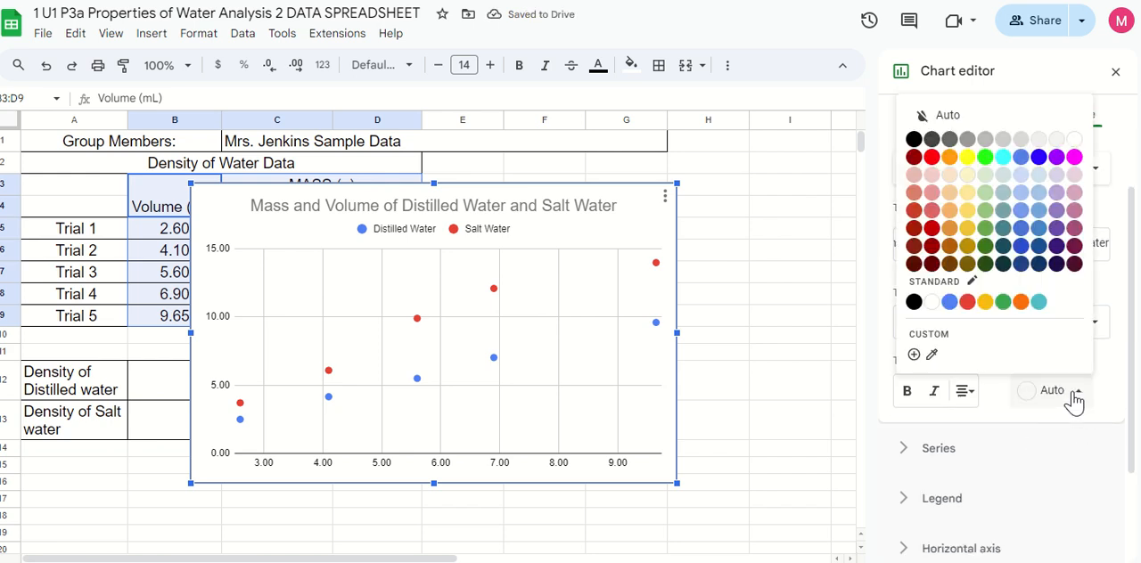
left_click(1057, 158)
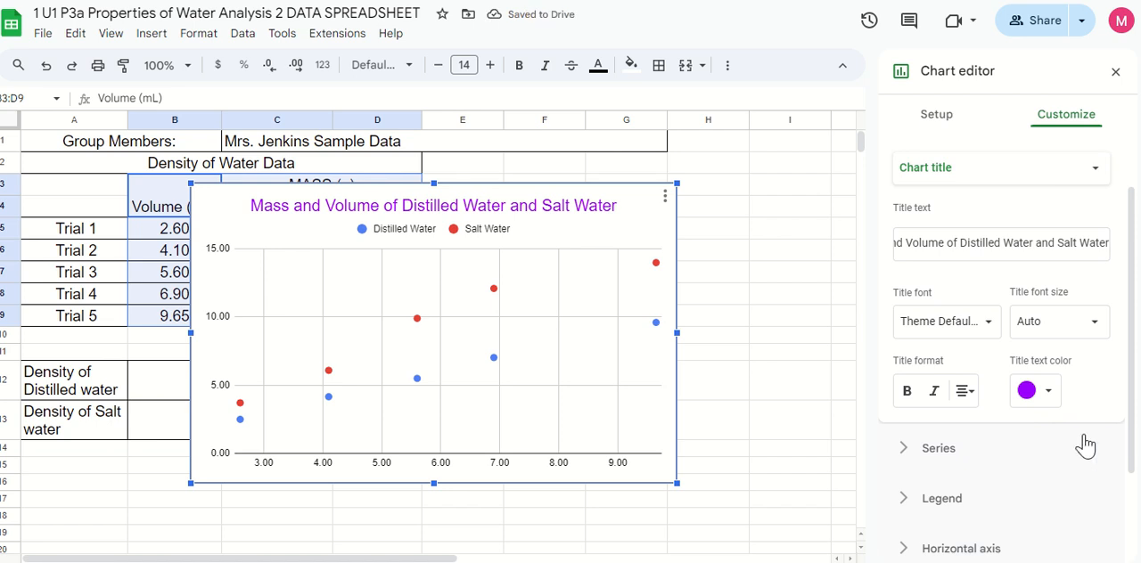
Set the horizontal axis title to "Volume (mL)"
scroll(1086, 446, "down", 1)
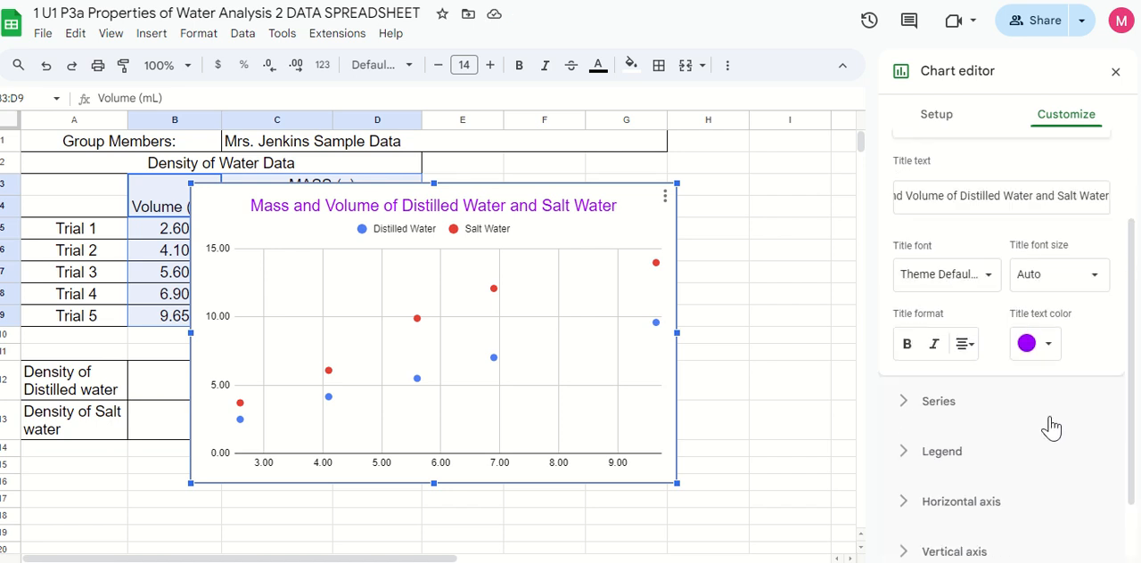
scroll(981, 268, "up", 2)
left_click(965, 207)
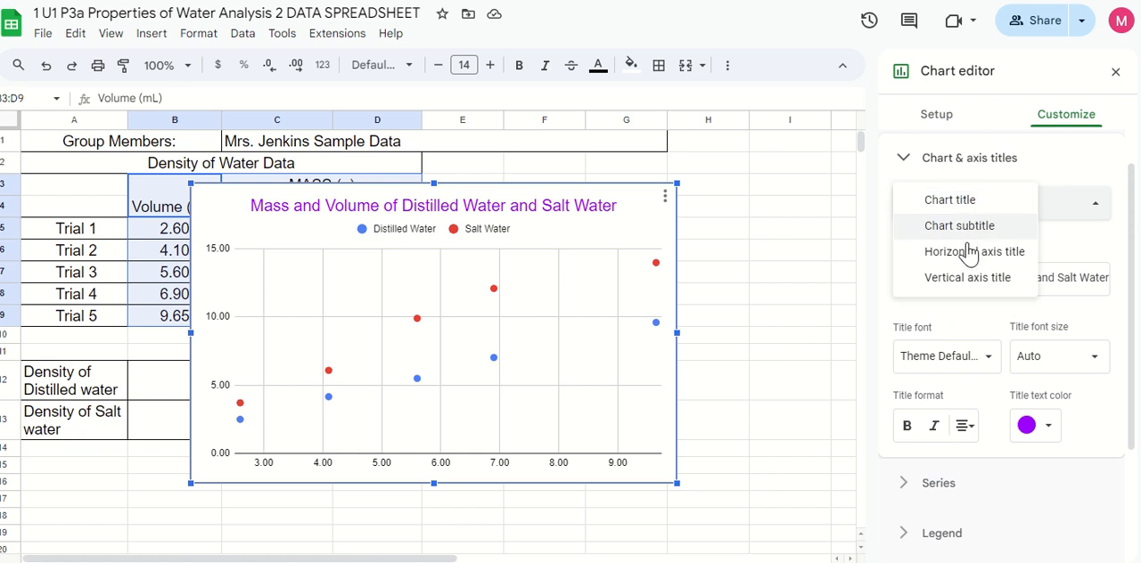
left_click(969, 254)
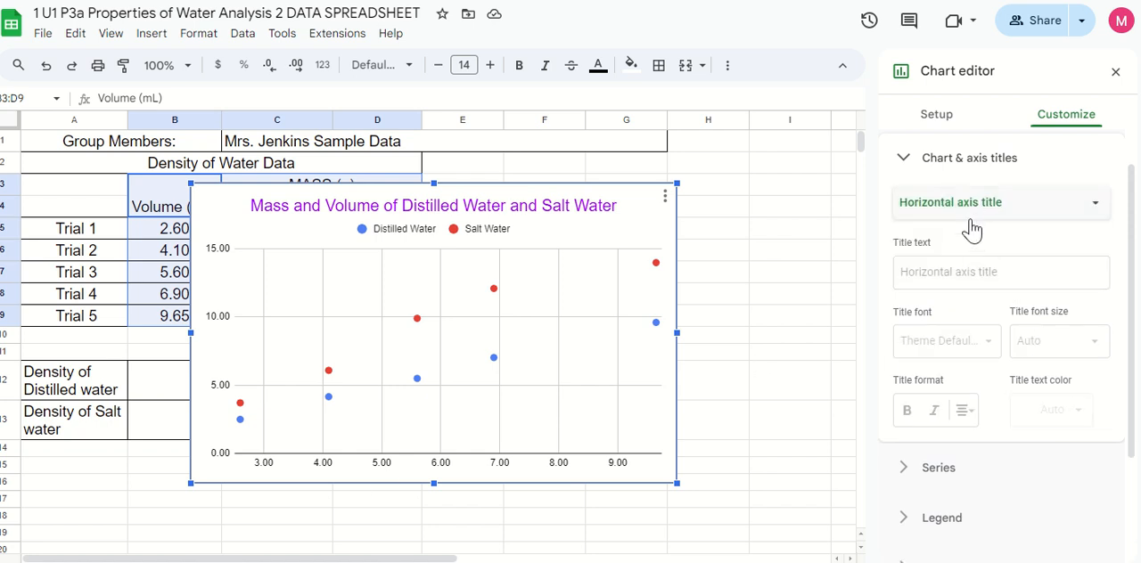
left_click(957, 273)
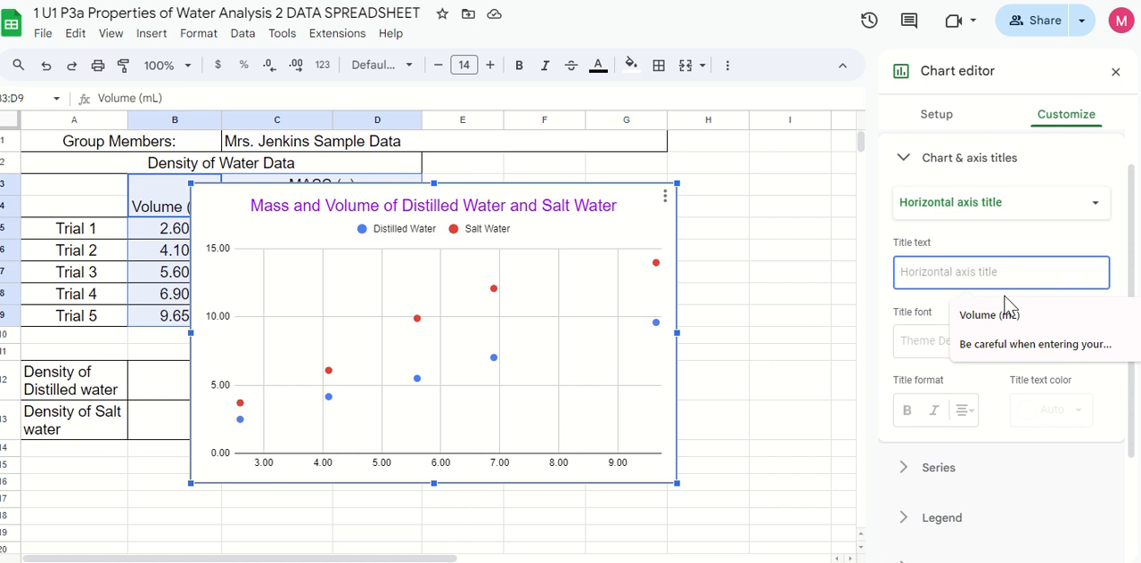
left_click(1003, 315)
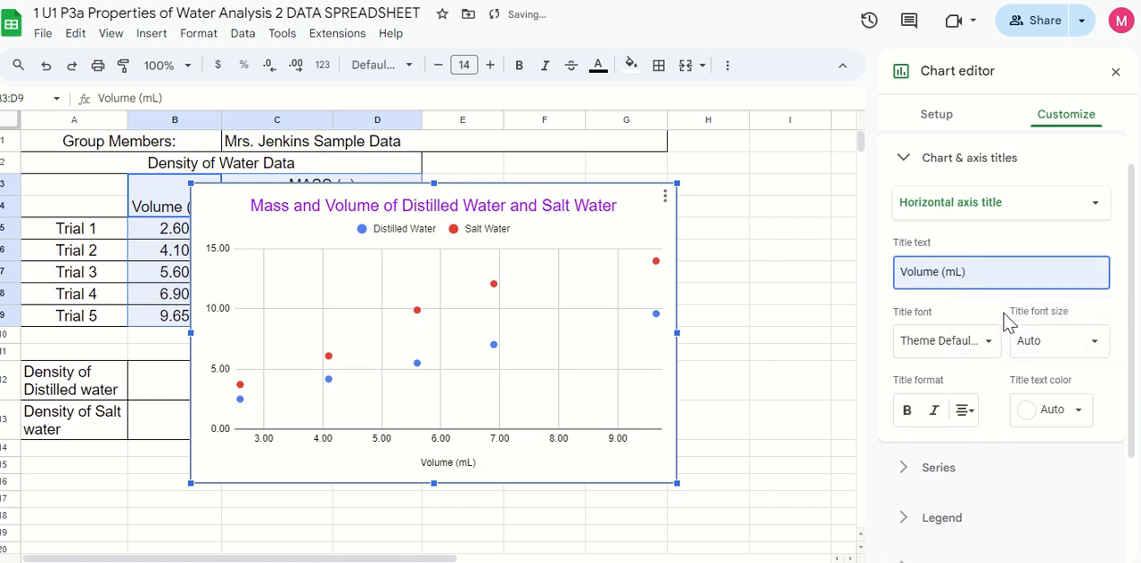
Set the vertical axis title to "Mass (g)"
left_click(983, 211)
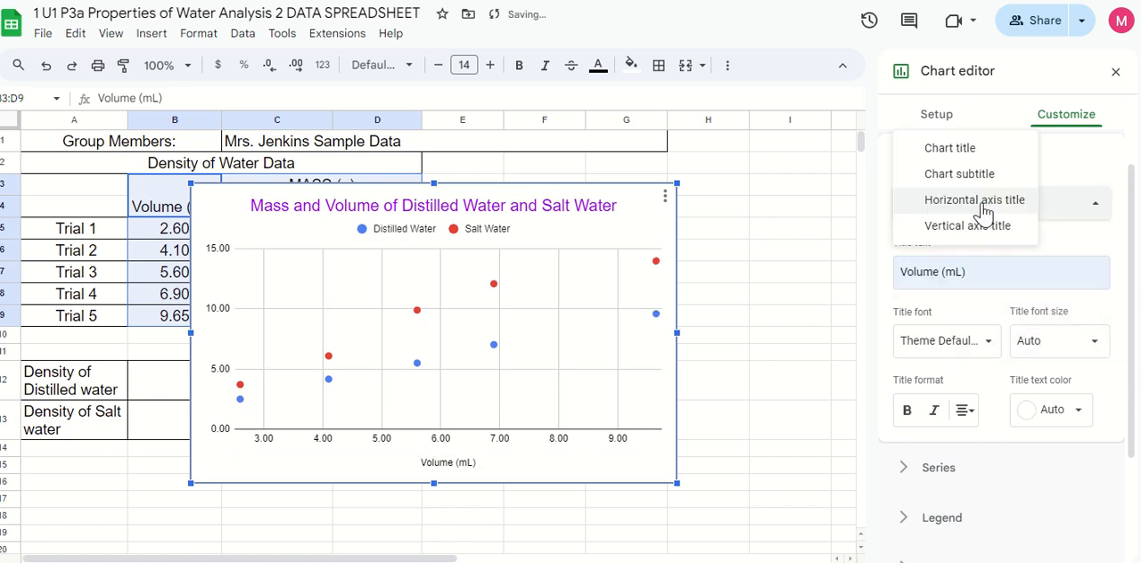
left_click(980, 228)
left_click(991, 277)
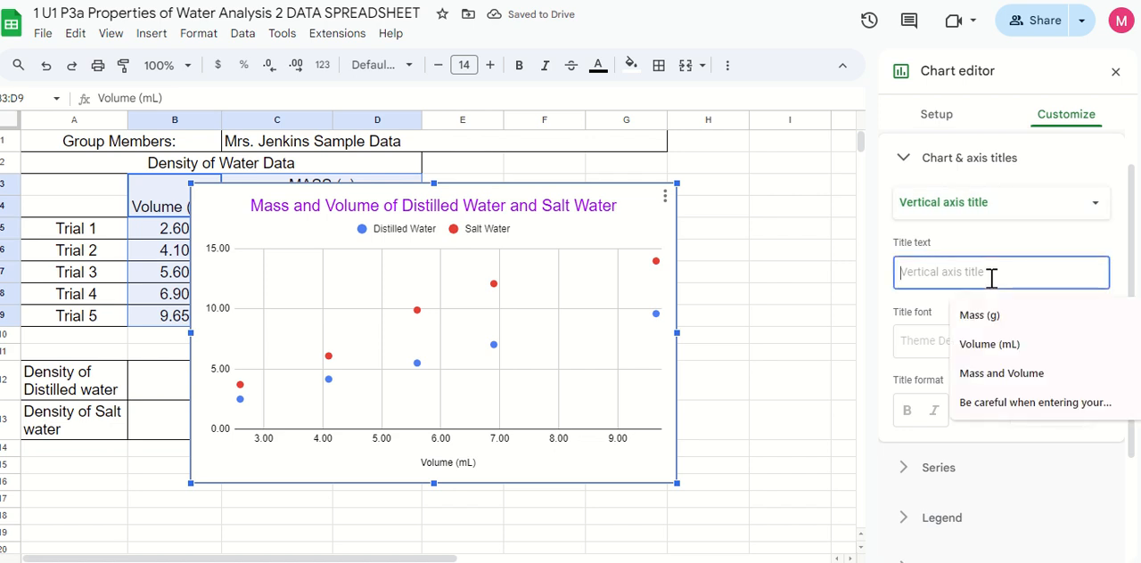
left_click(989, 316)
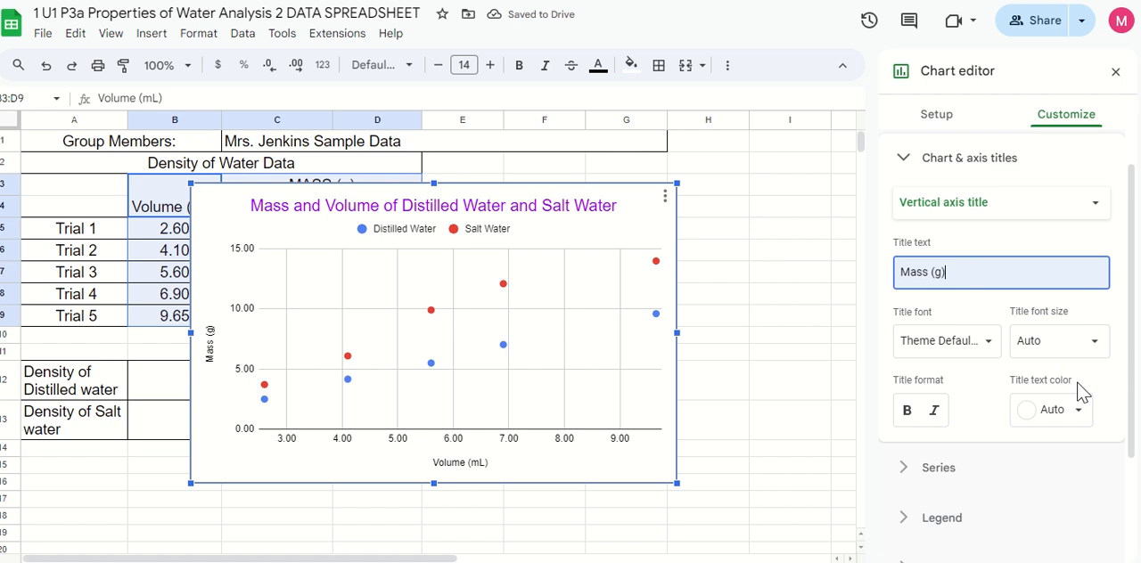
Change the color of the Distilled Water series to a deeper pure blue
scroll(1067, 403, "down", 1)
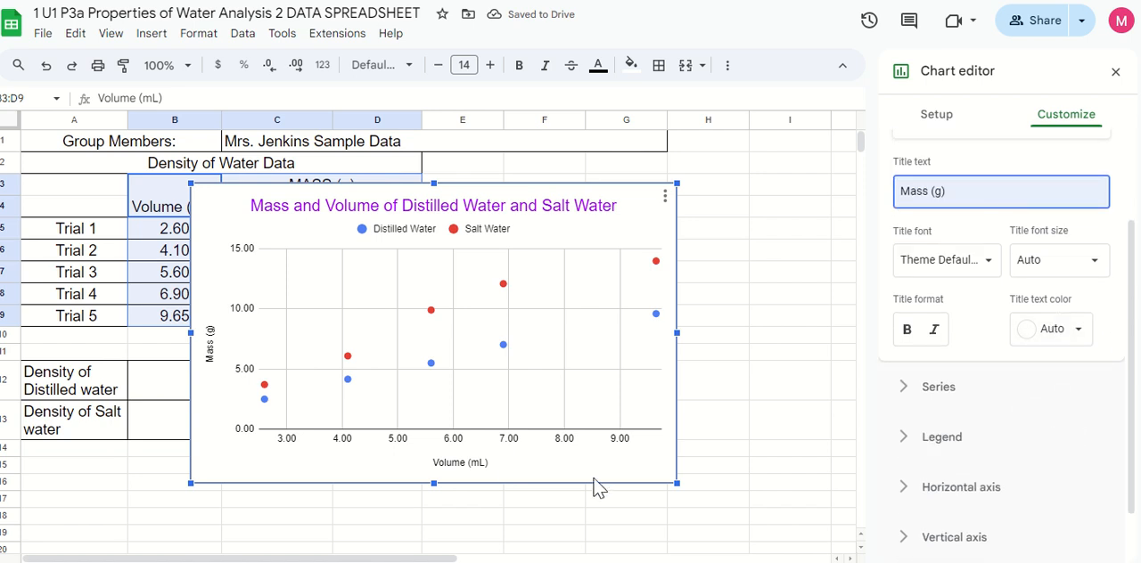
left_click(947, 390)
scroll(1025, 383, "down", 2)
scroll(1039, 383, "down", 2)
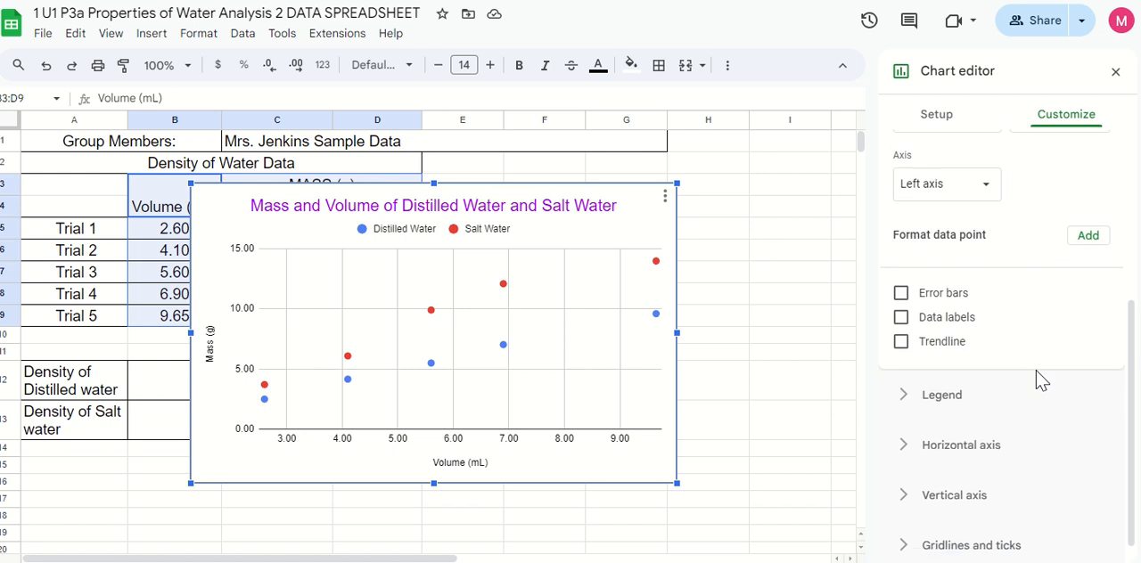
scroll(1039, 383, "up", 3)
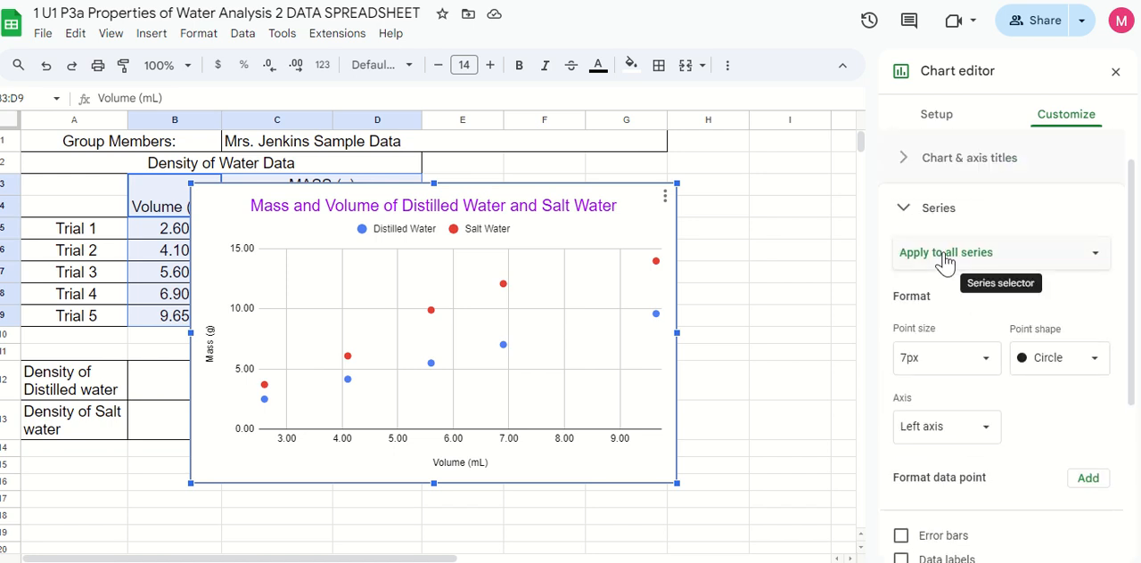
left_click(945, 259)
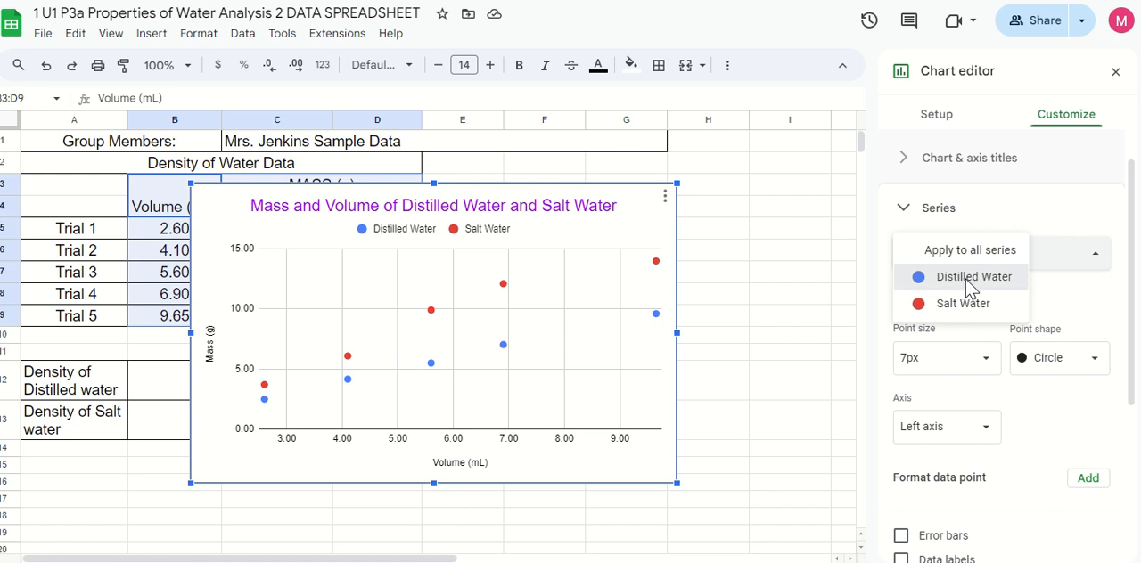
left_click(969, 279)
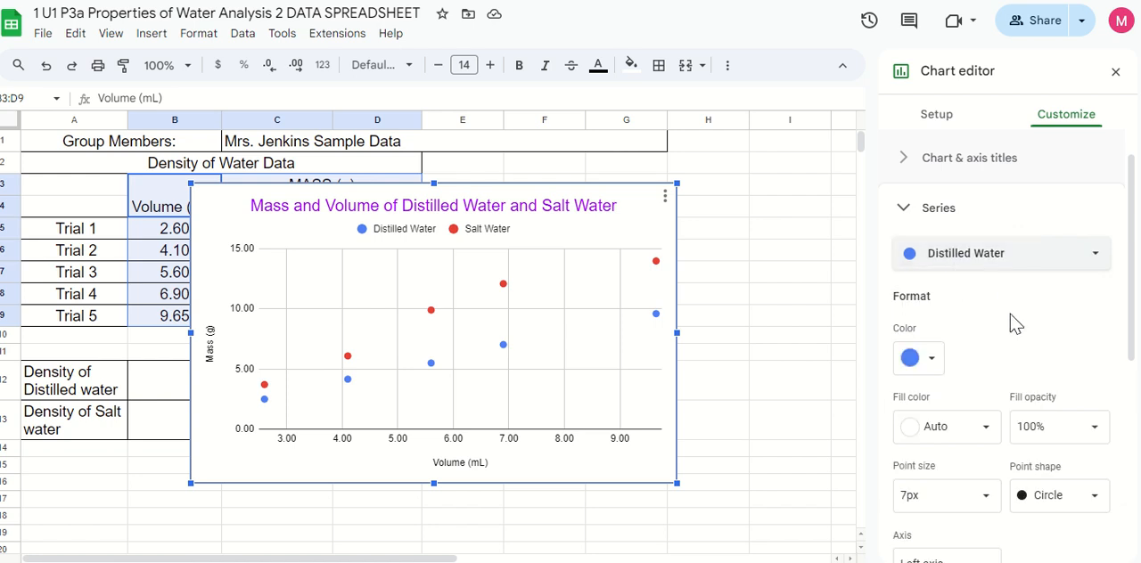
left_click(931, 363)
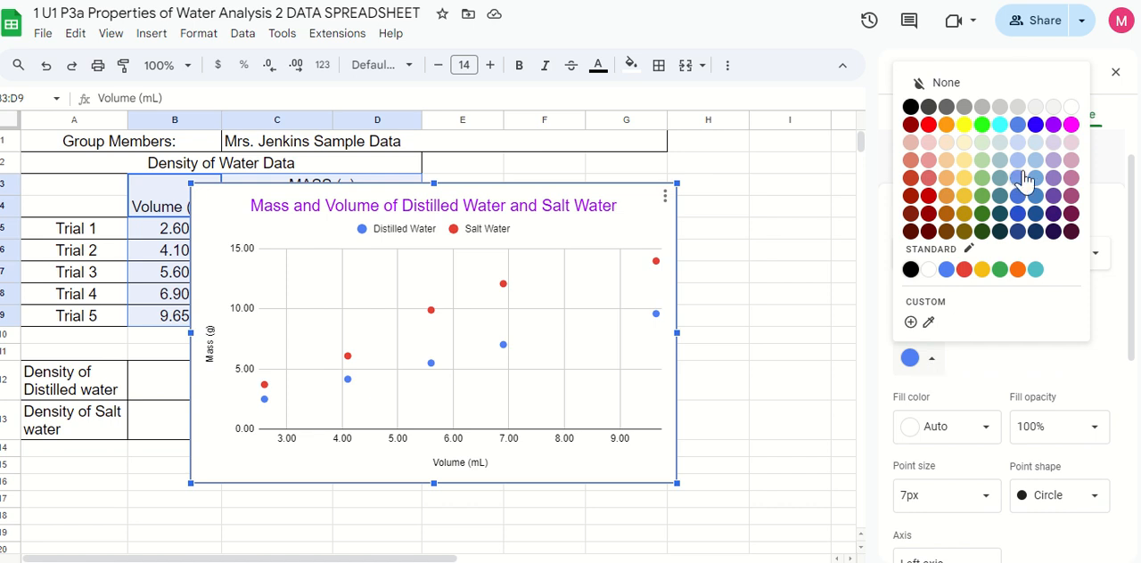
left_click(1036, 127)
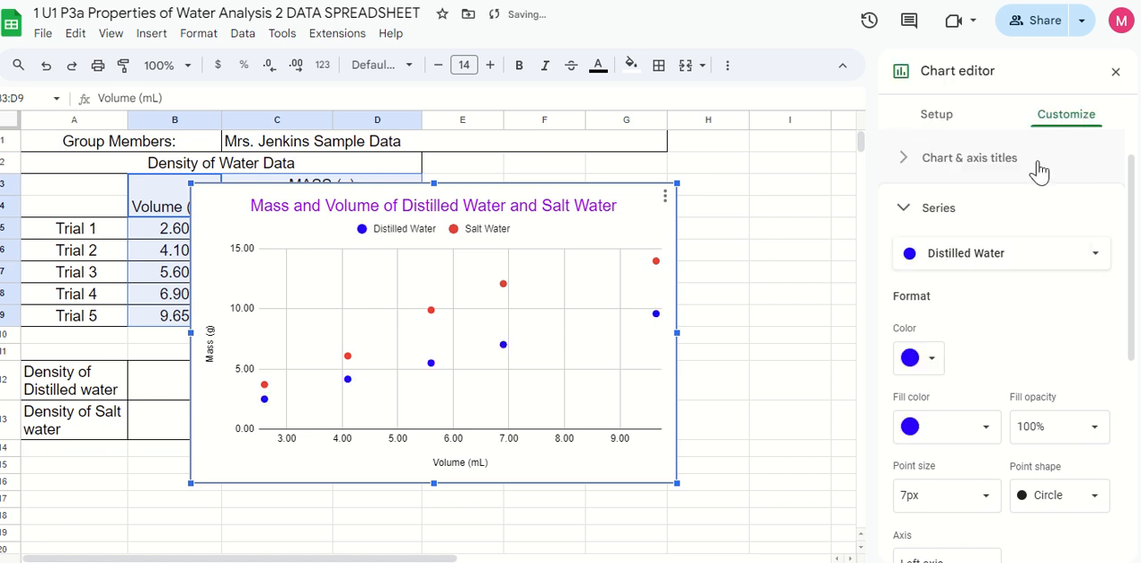
Try the square and star point shapes on the Distilled Water series and restore the circle shape
scroll(1032, 331, "down", 2)
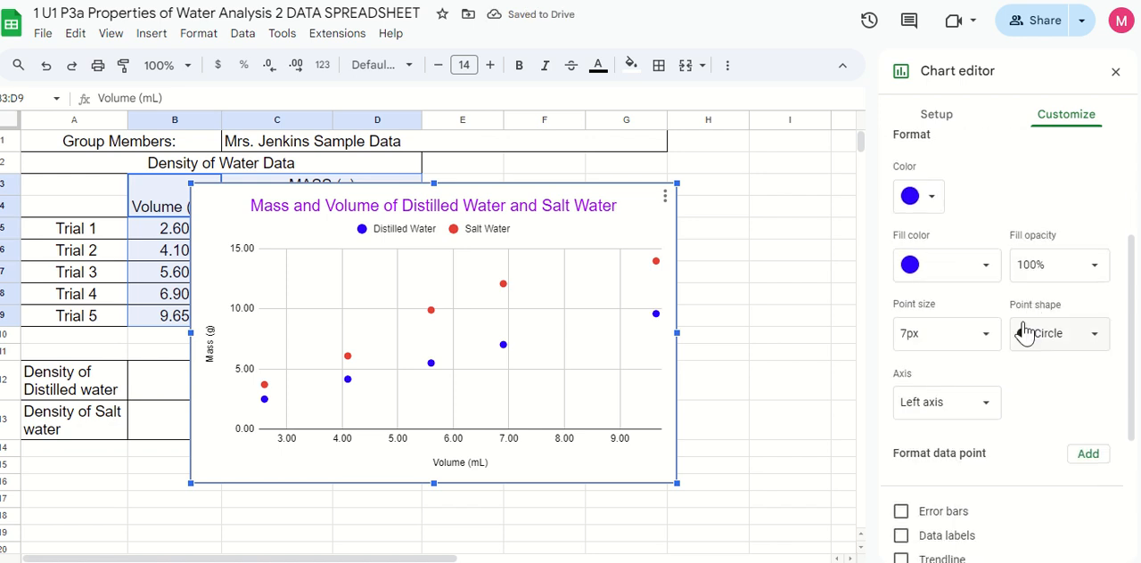
left_click(1095, 340)
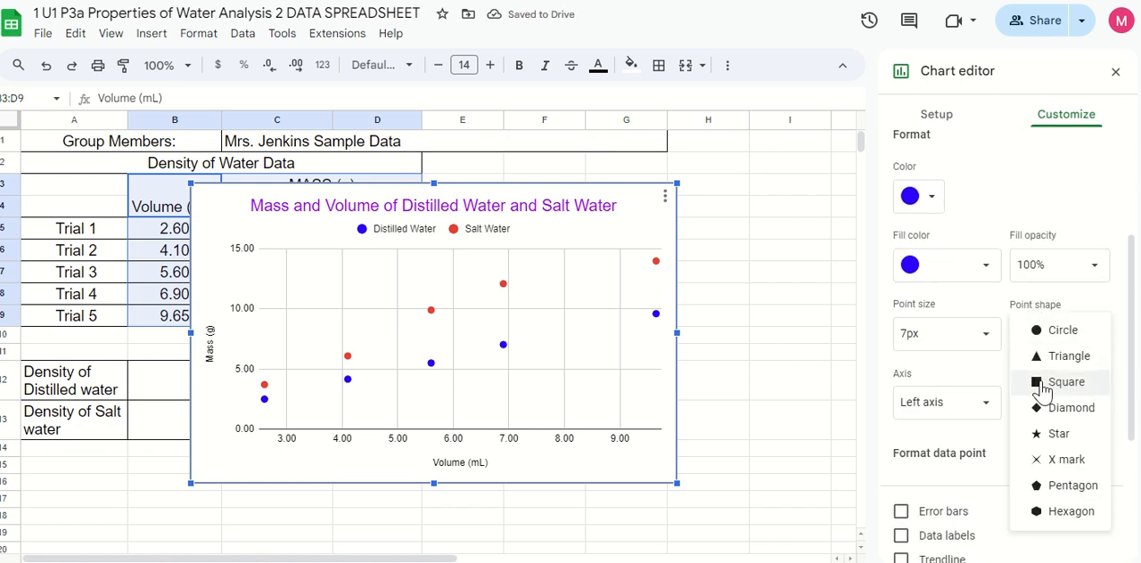
left_click(1059, 384)
left_click(1081, 341)
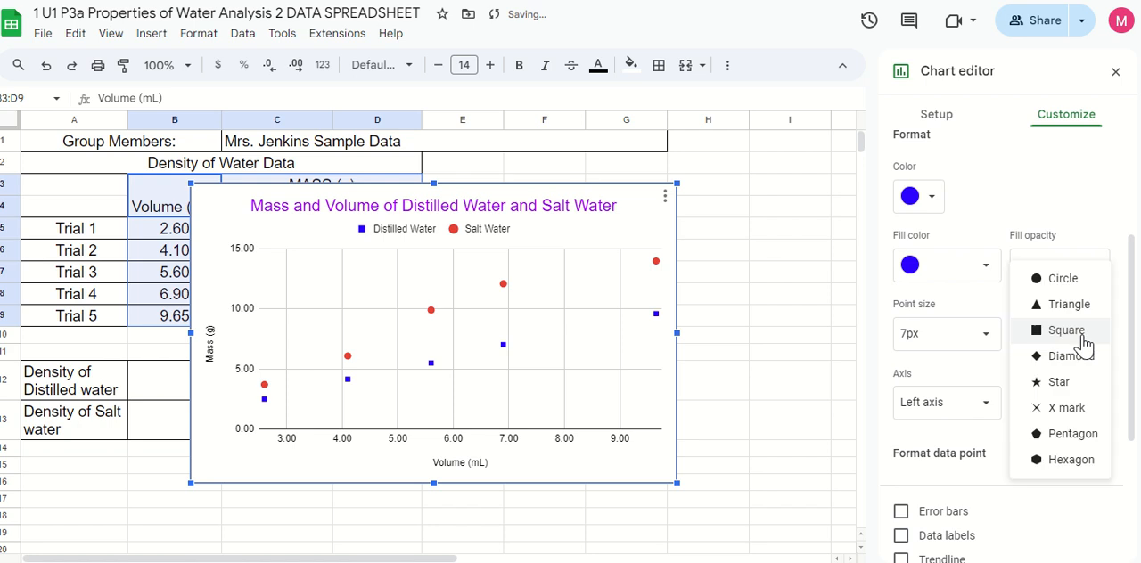
left_click(1052, 385)
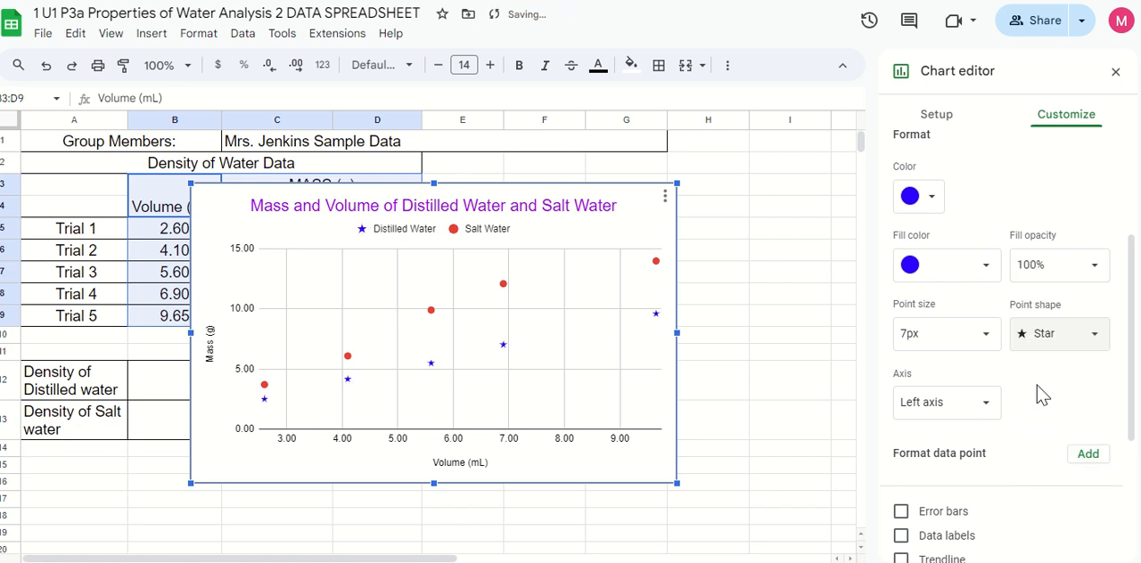
left_click(1090, 348)
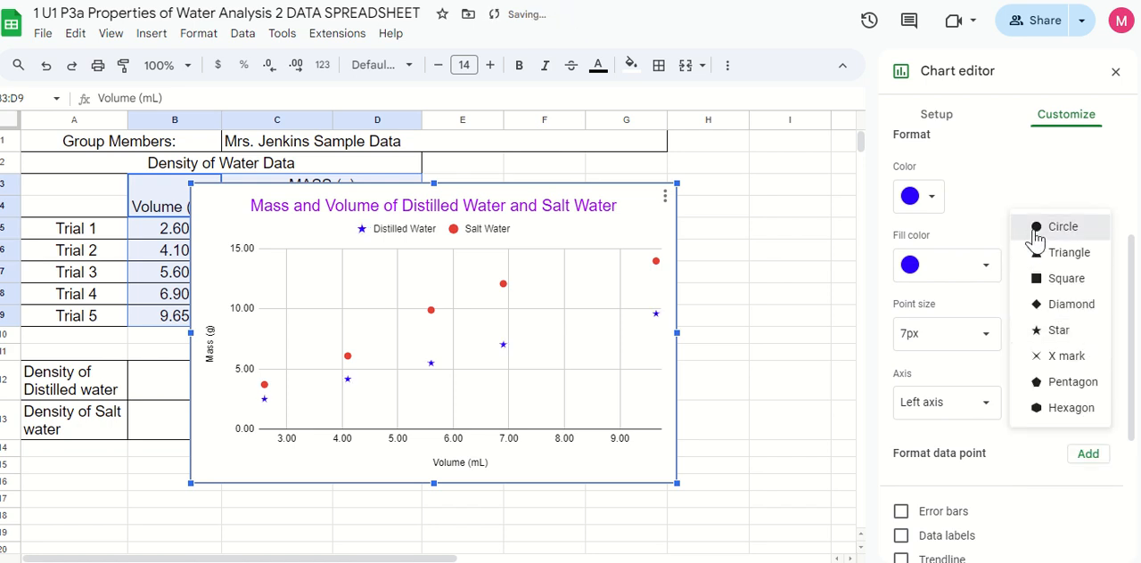
left_click(1025, 225)
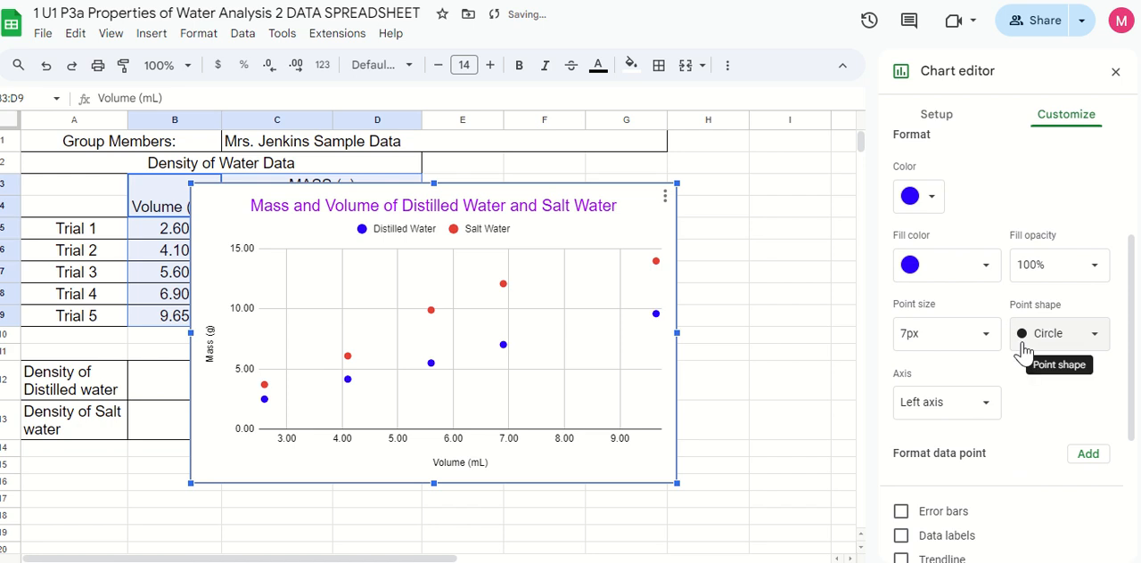
Add a linear trendline to the Distilled Water series
scroll(1022, 349, "down", 2)
scroll(1024, 352, "down", 1)
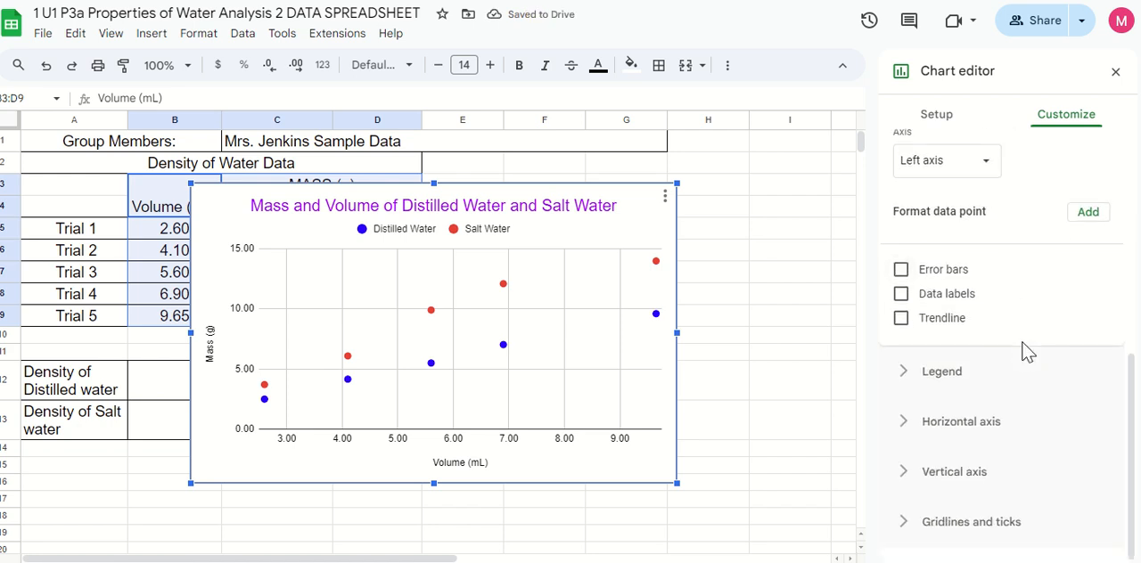
left_click(901, 319)
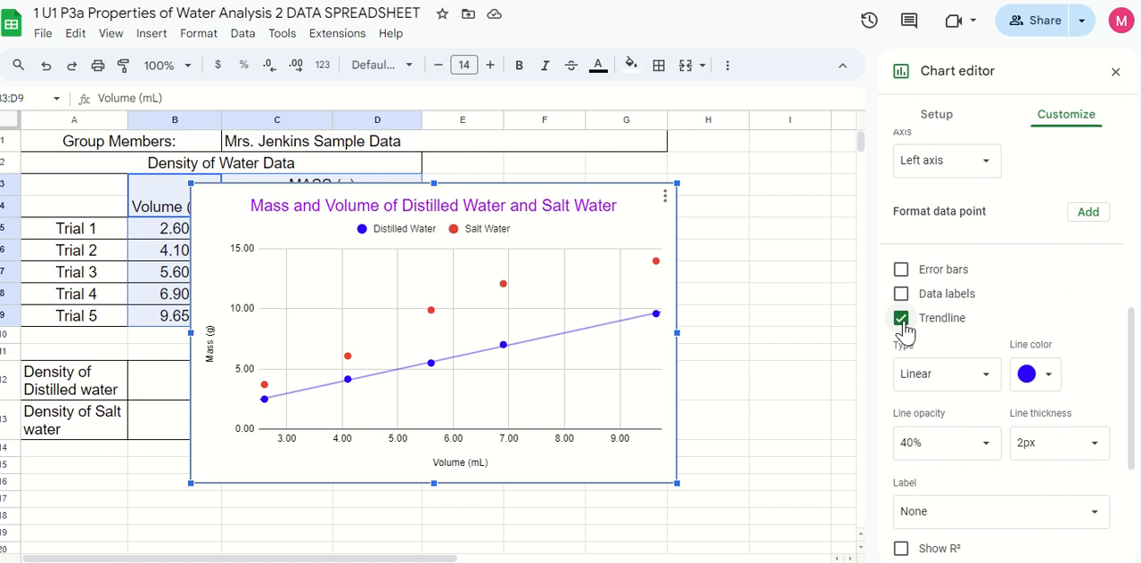
scroll(988, 360, "down", 2)
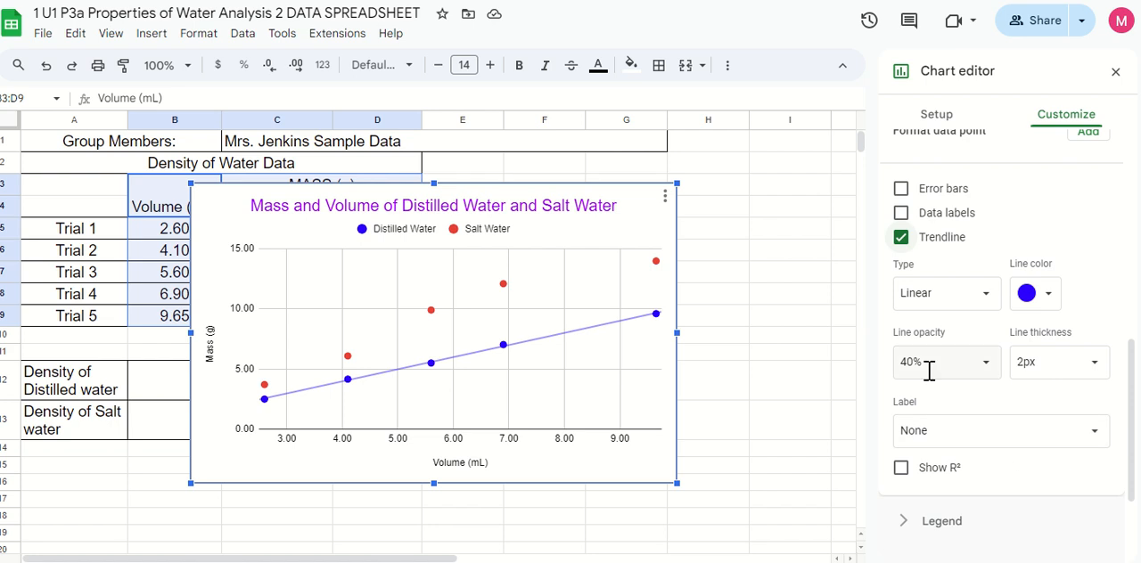
Switch the series formatting to Salt Water and add a linear trendline to it
scroll(999, 468, "up", 1)
scroll(999, 468, "up", 5)
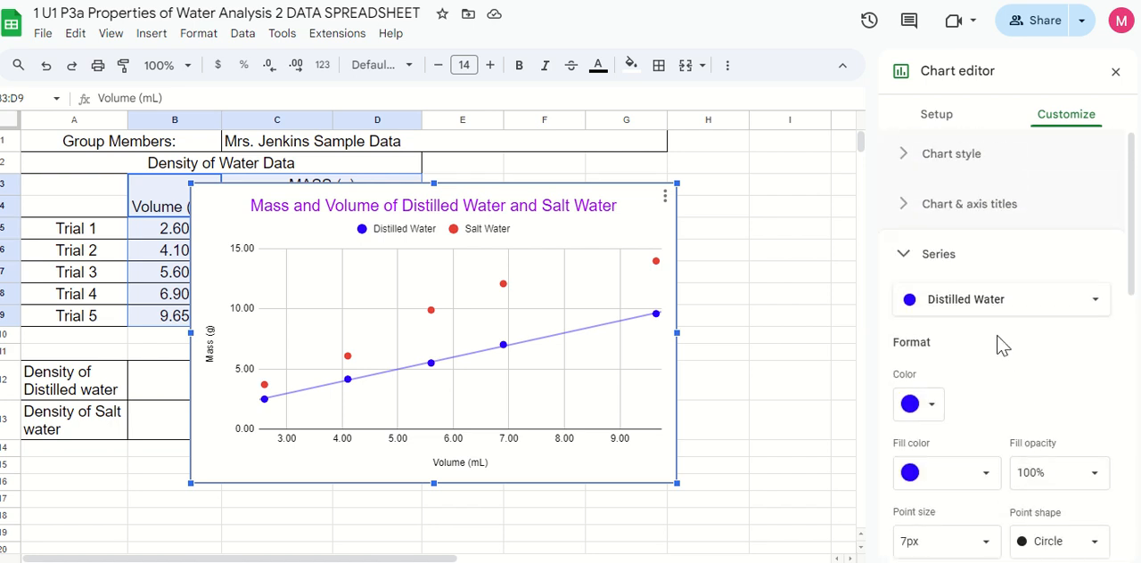
left_click(980, 308)
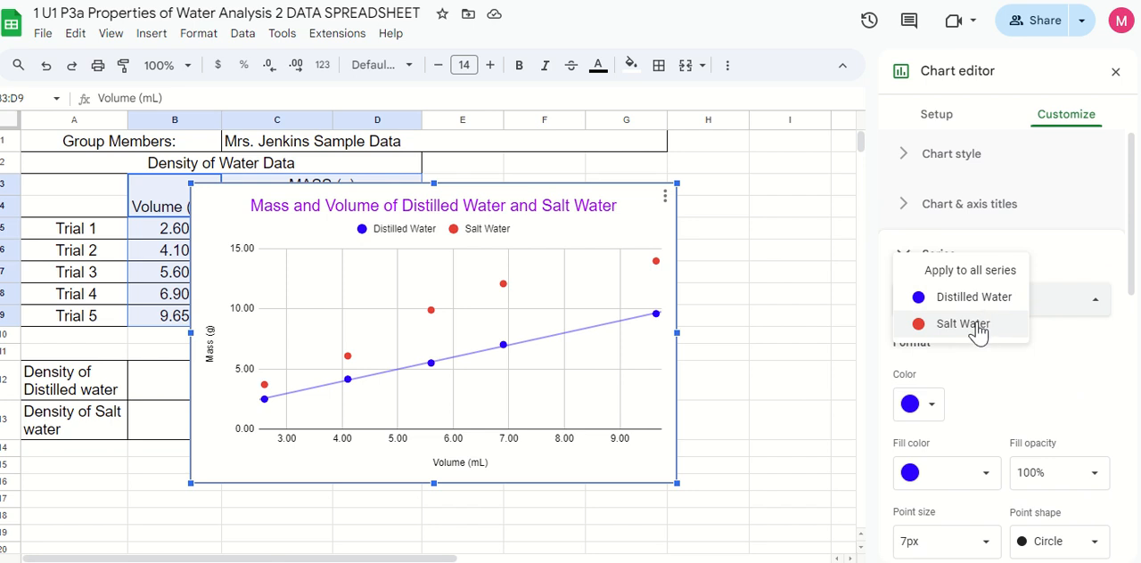
left_click(978, 326)
scroll(1054, 352, "down", 3)
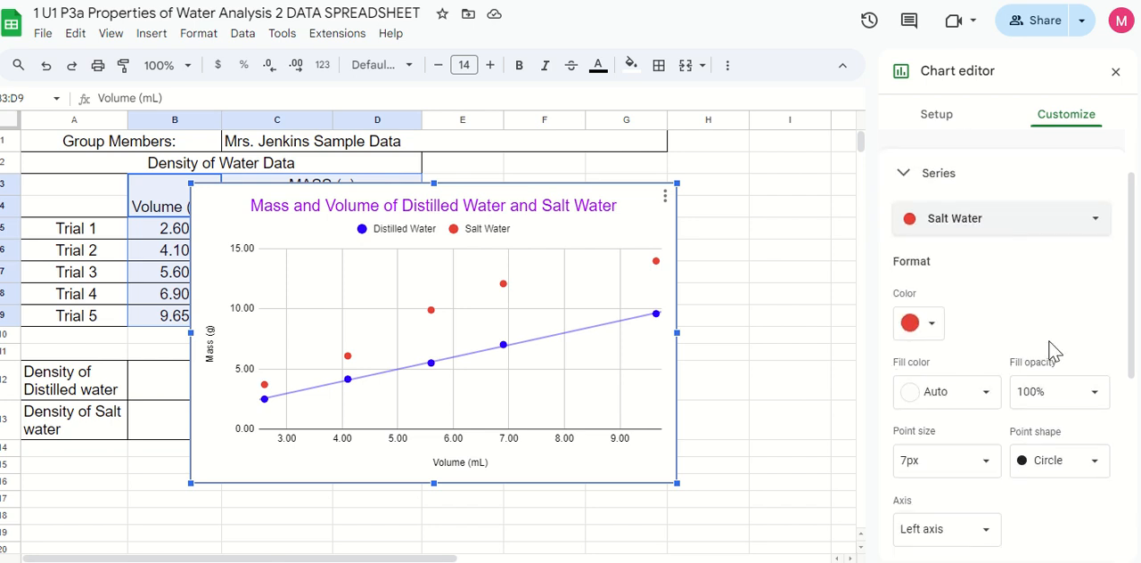
scroll(1055, 352, "down", 1)
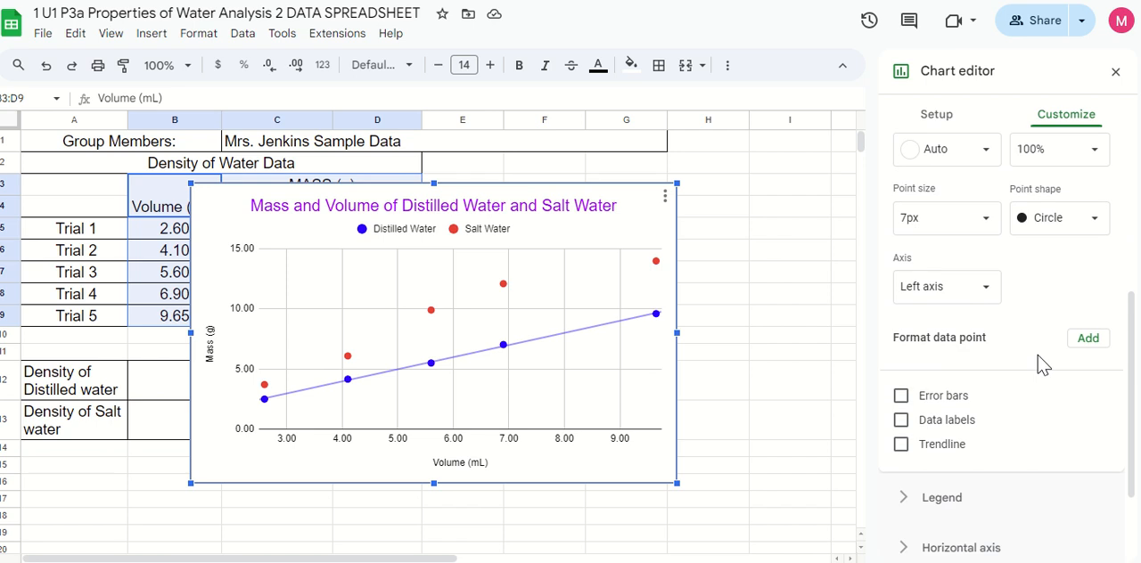
left_click(901, 445)
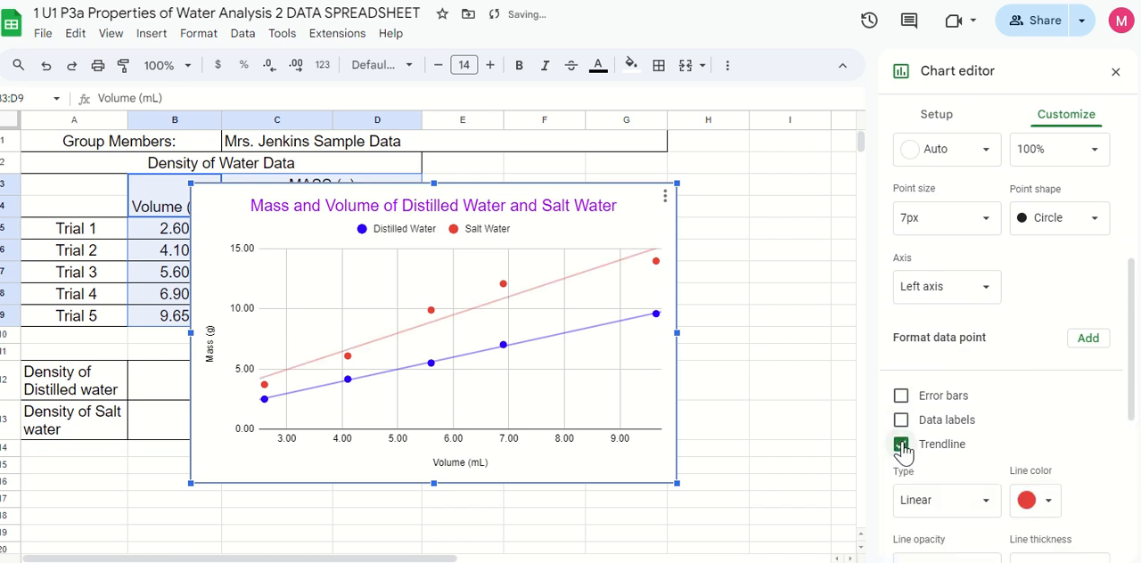
scroll(1034, 416, "down", 1)
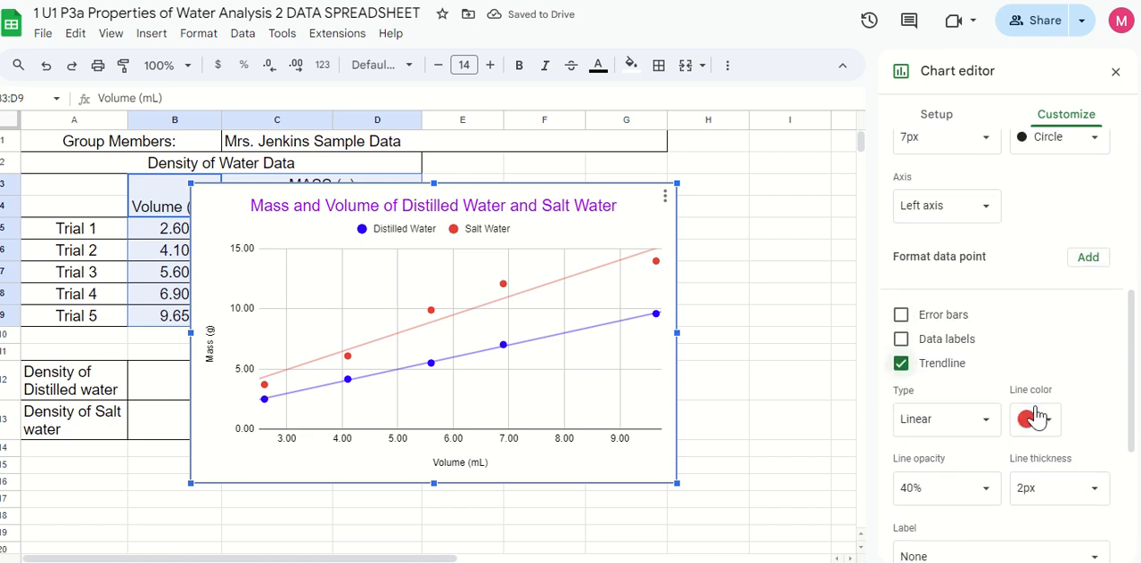
scroll(1034, 416, "down", 2)
scroll(1087, 428, "down", 1)
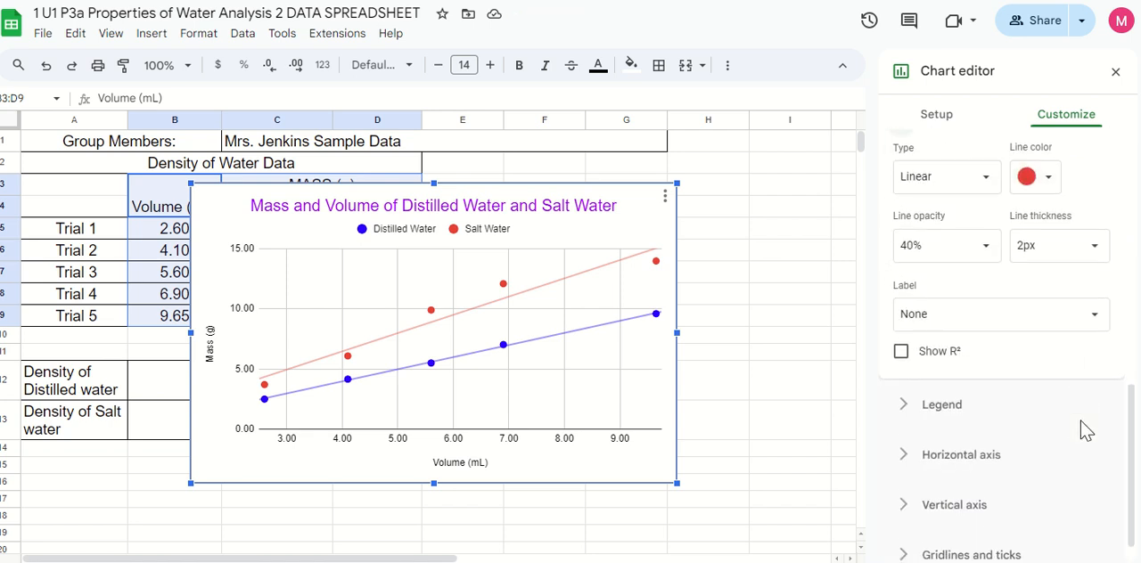
Open the chart's legend settings and try editing the Distilled Water and Salt Water legend labels
left_click(909, 410)
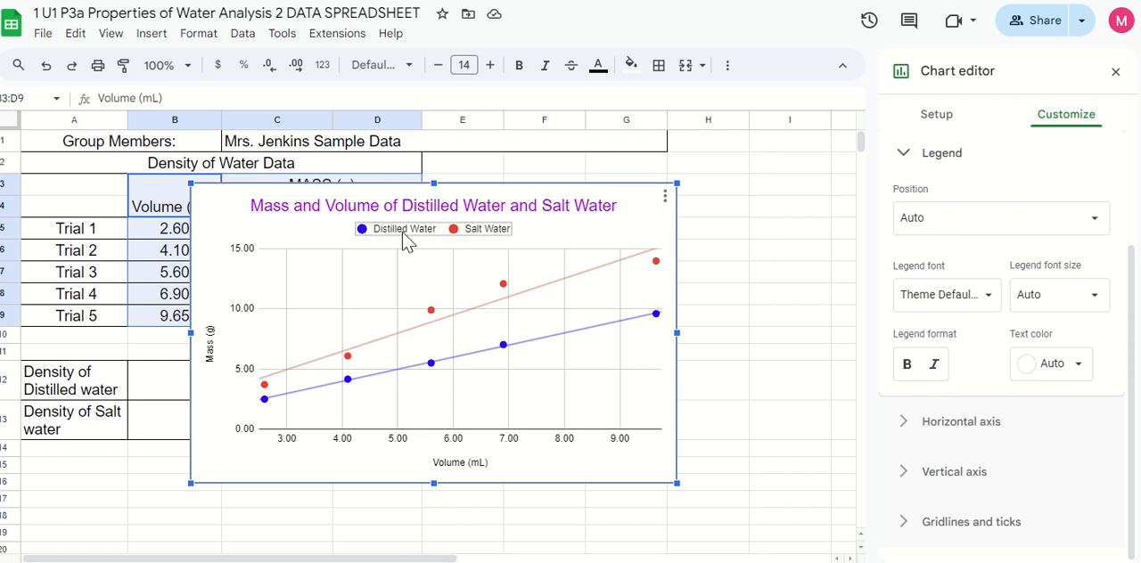
left_click(403, 233)
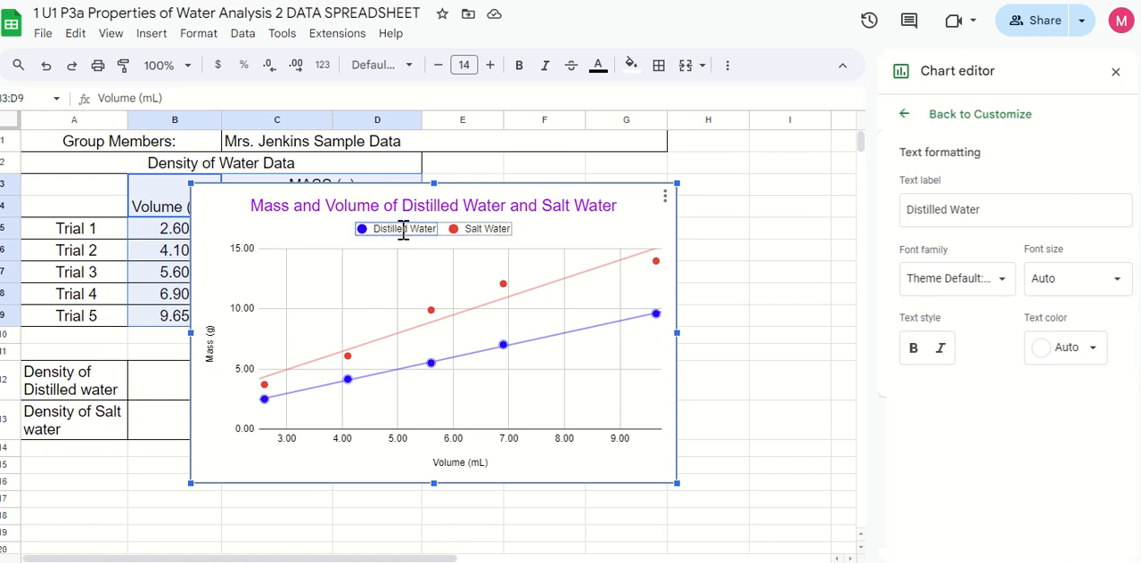
left_click(405, 231)
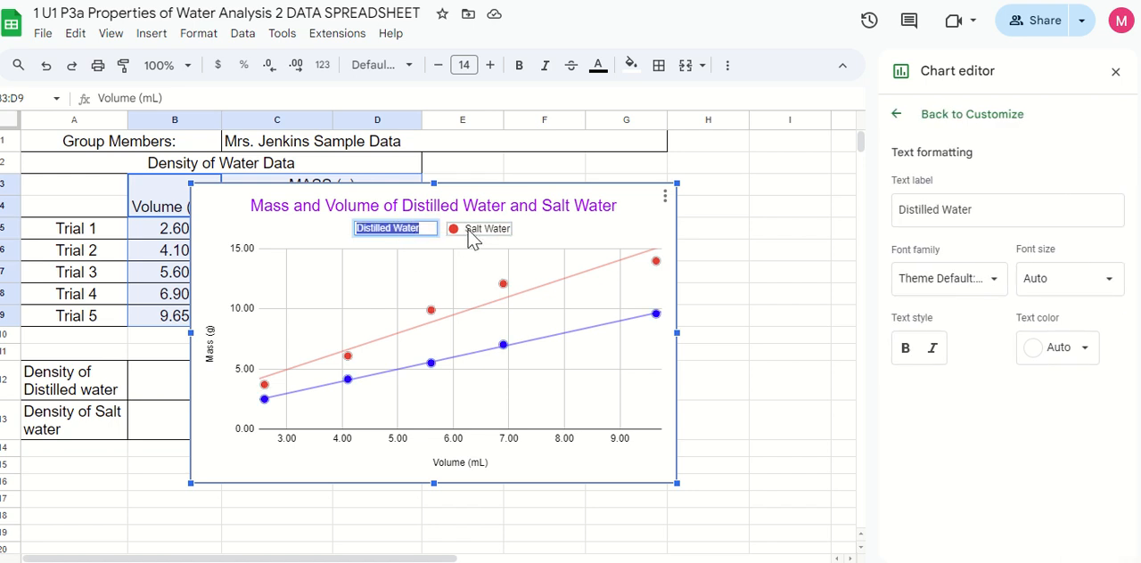
left_click(470, 230)
left_click(469, 230)
key("Escape")
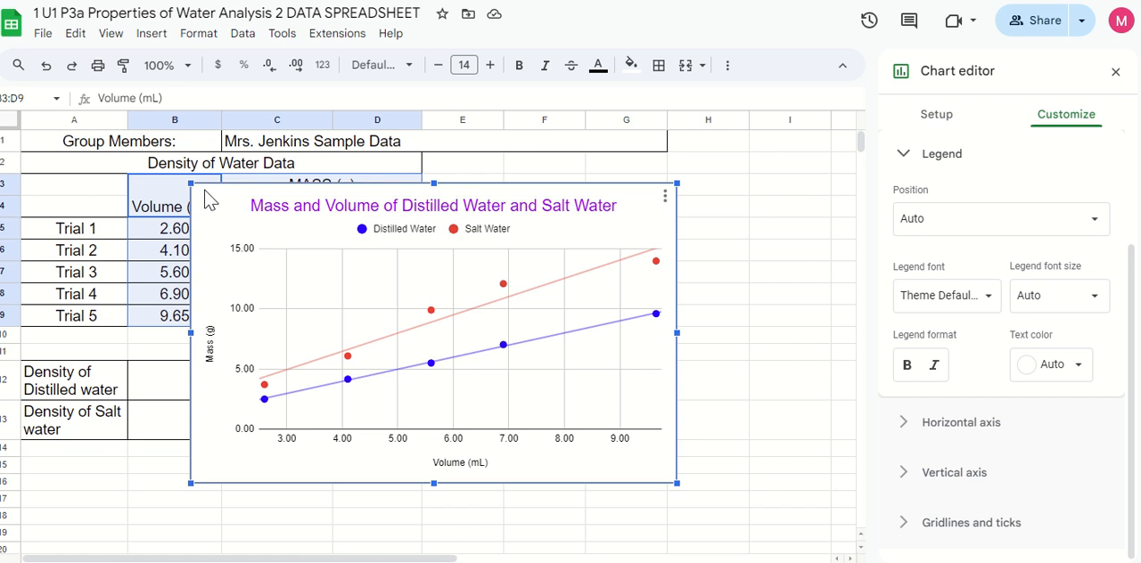
Move the chart beside the data table so columns B to D are uncovered, and close the chart editor
left_click_drag(223, 188, 447, 162)
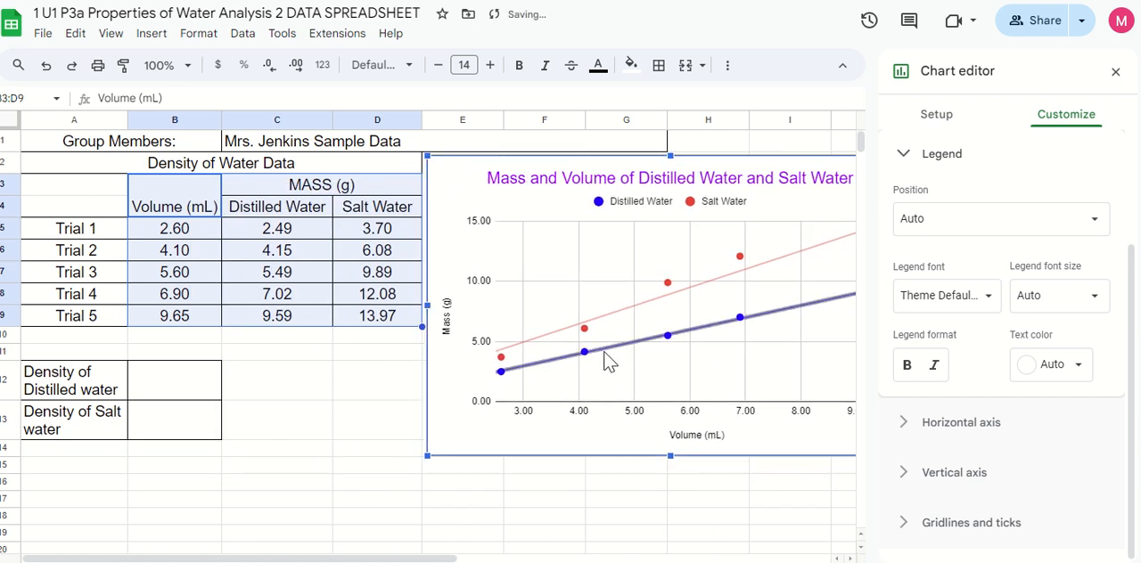
left_click(1115, 71)
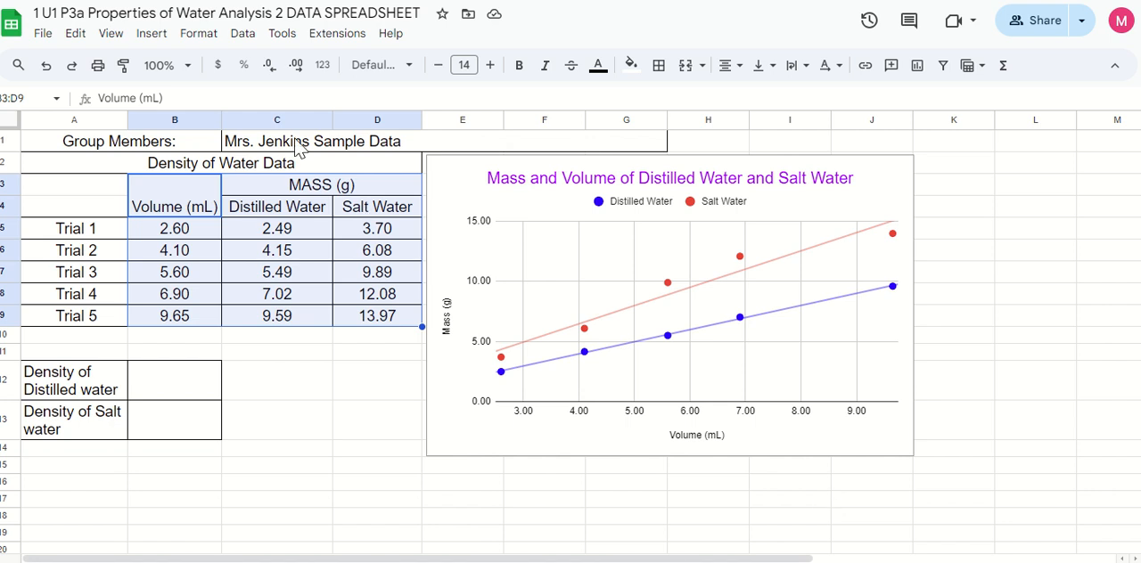
left_click(343, 144)
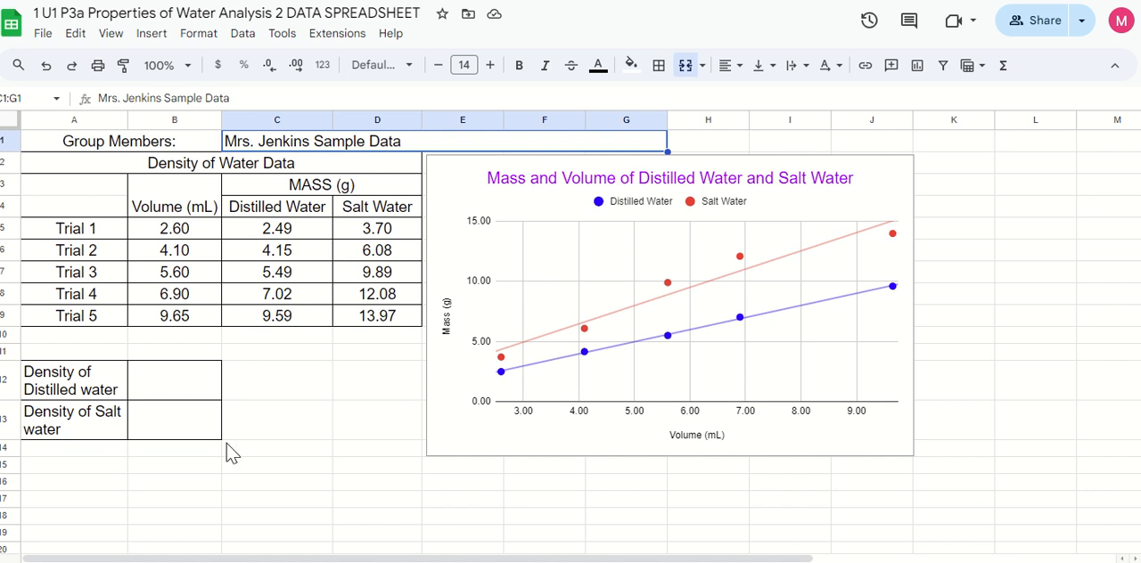
left_click(154, 396)
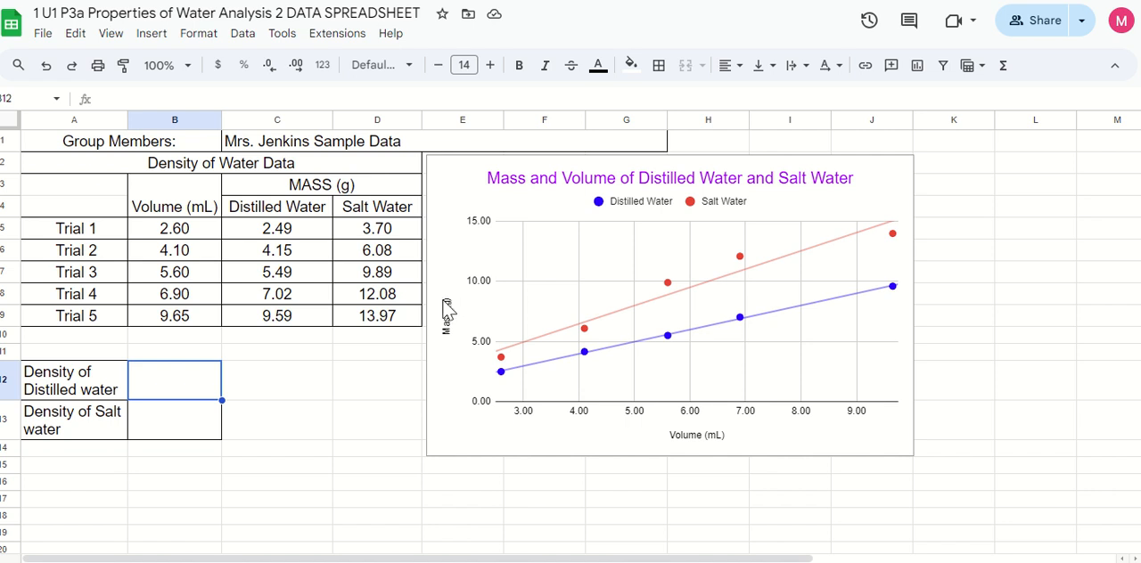
left_click(466, 331)
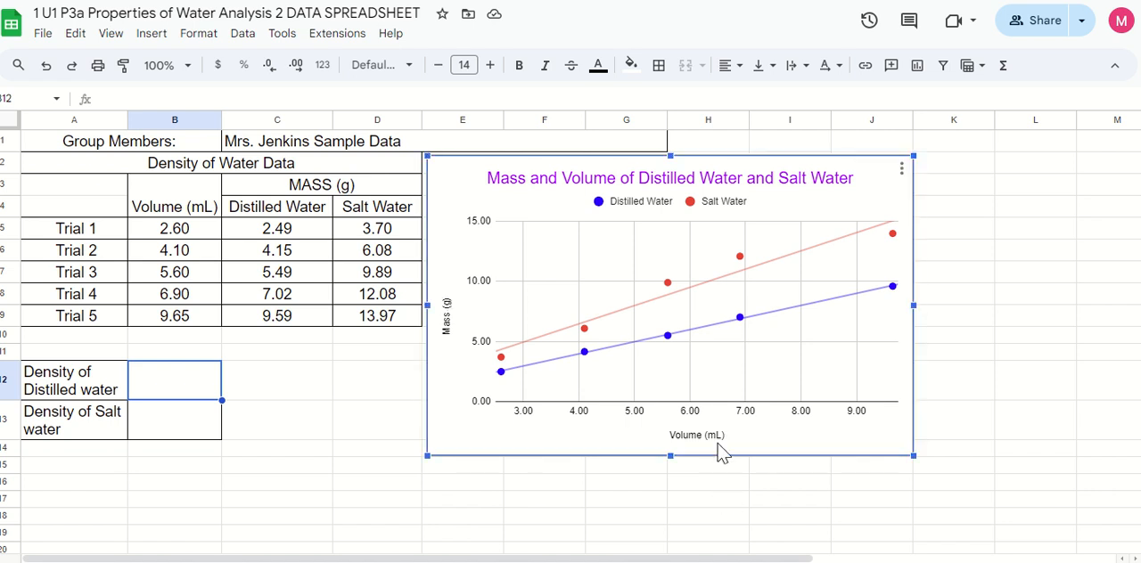
left_click_drag(718, 453, 717, 427)
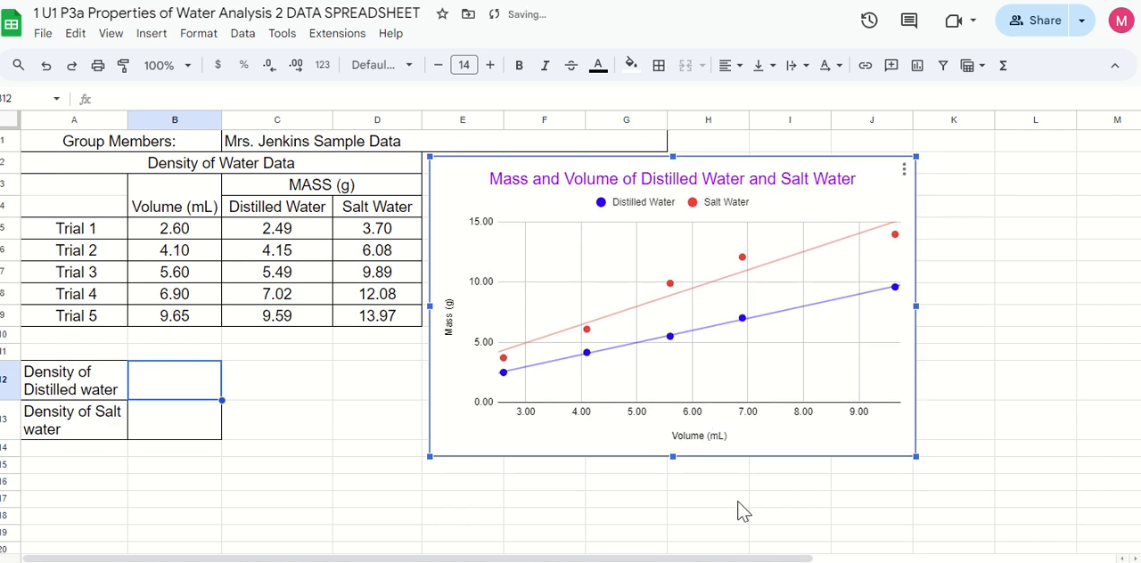
left_click(713, 504)
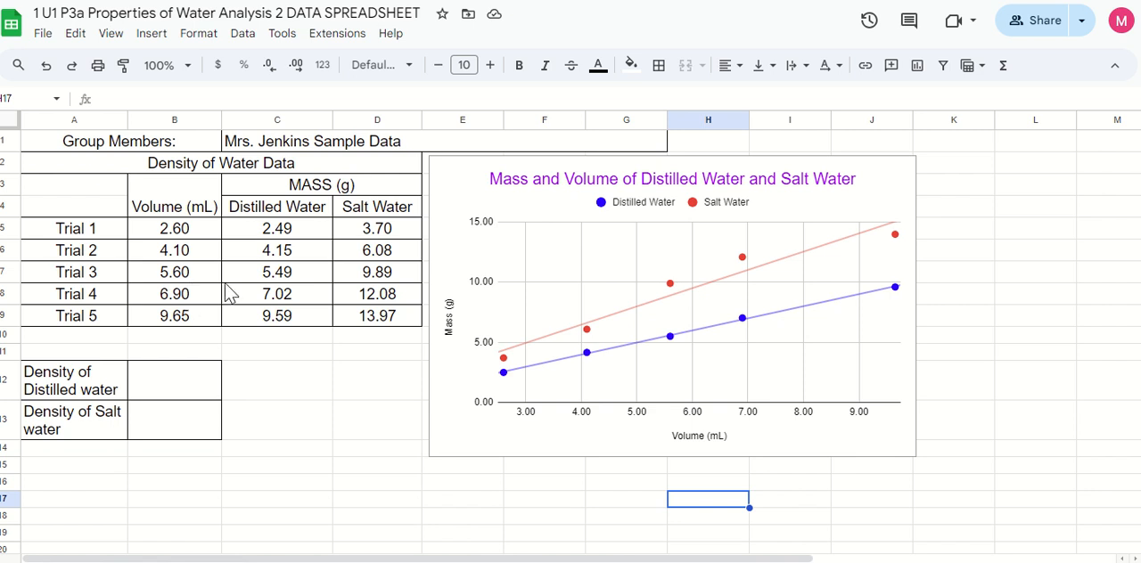
left_click(172, 377)
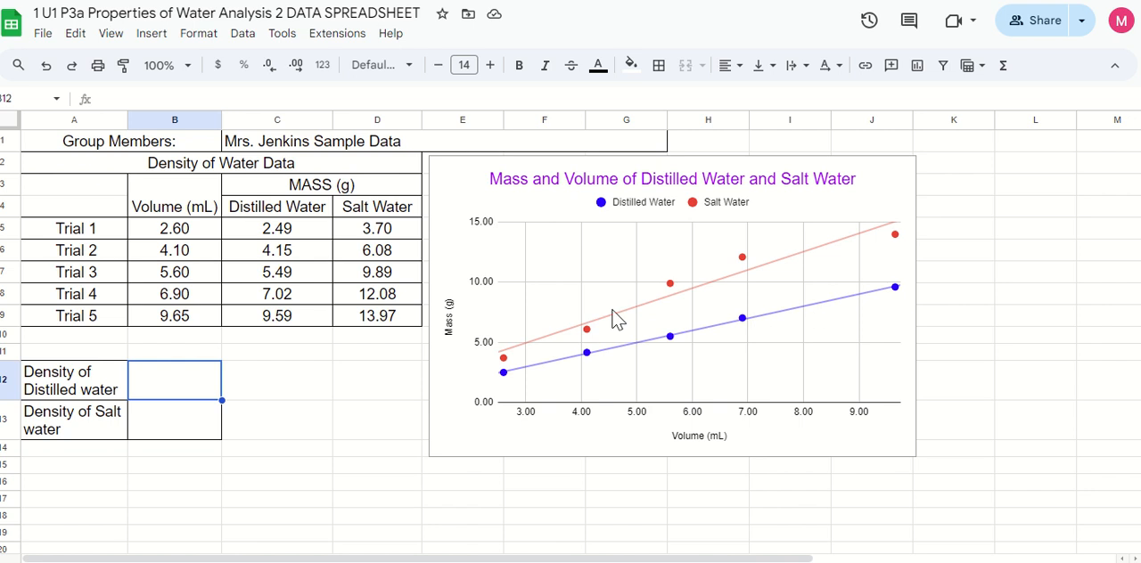
left_click(800, 317)
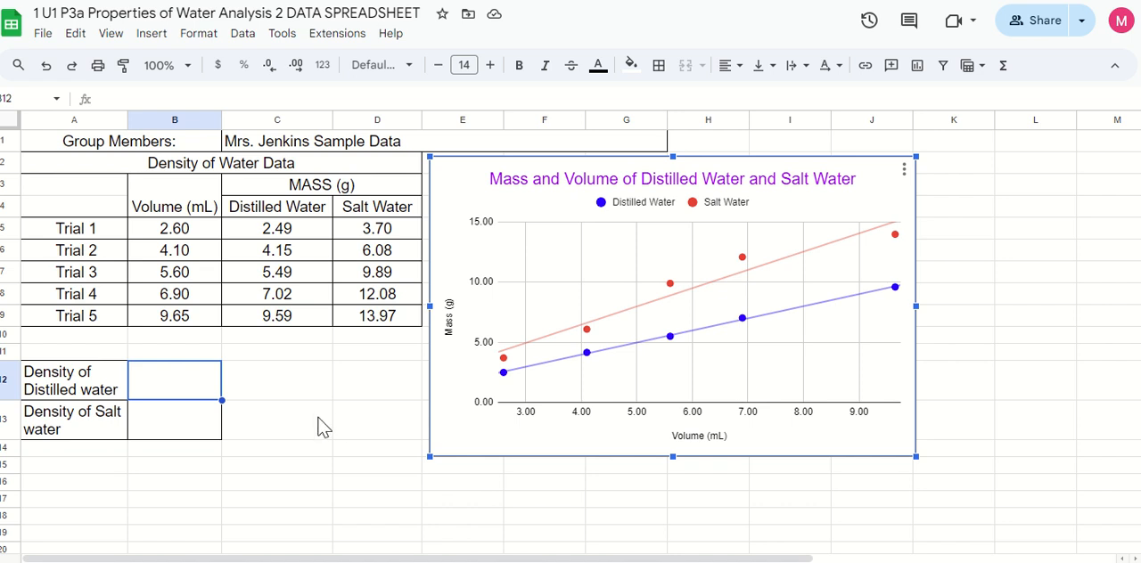
Calculate the density of distilled water in cell B12 with the formula =SLOPE(C5:C9,B5:B9)
left_click(170, 399)
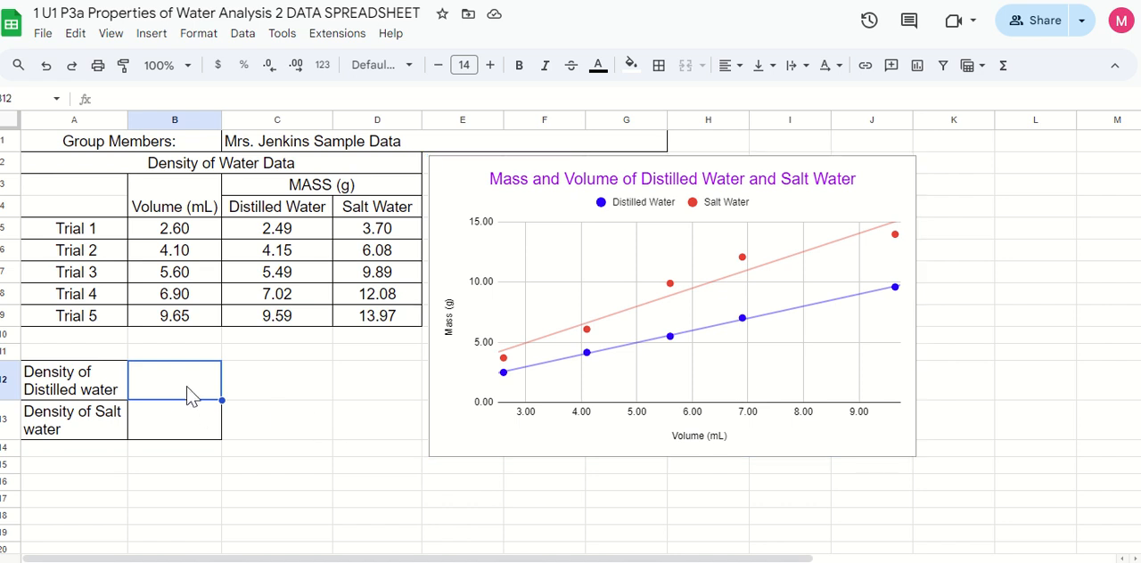
left_click(137, 100)
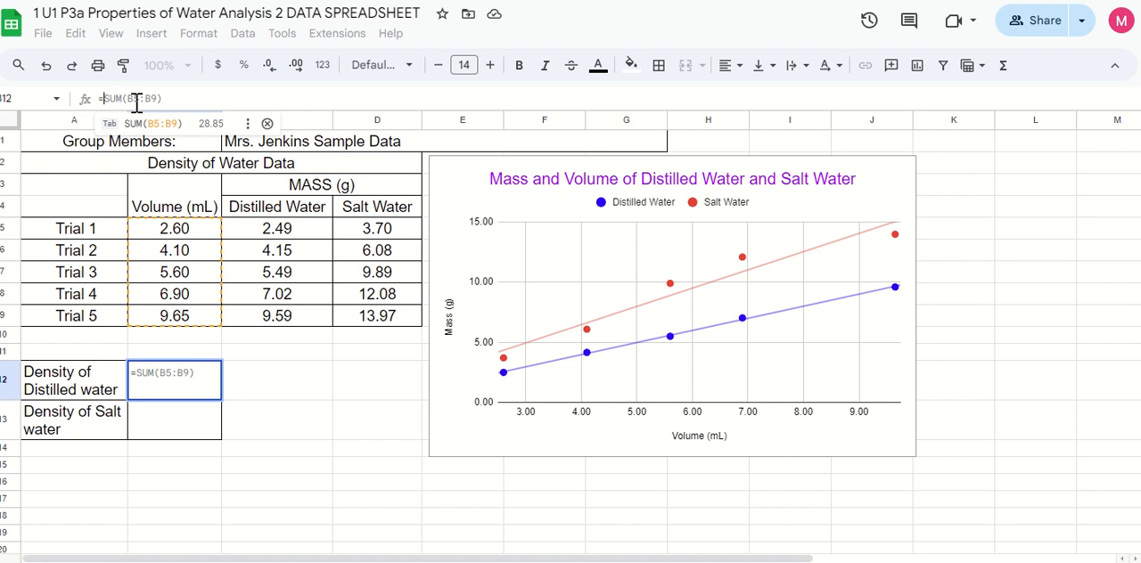
type("=slo")
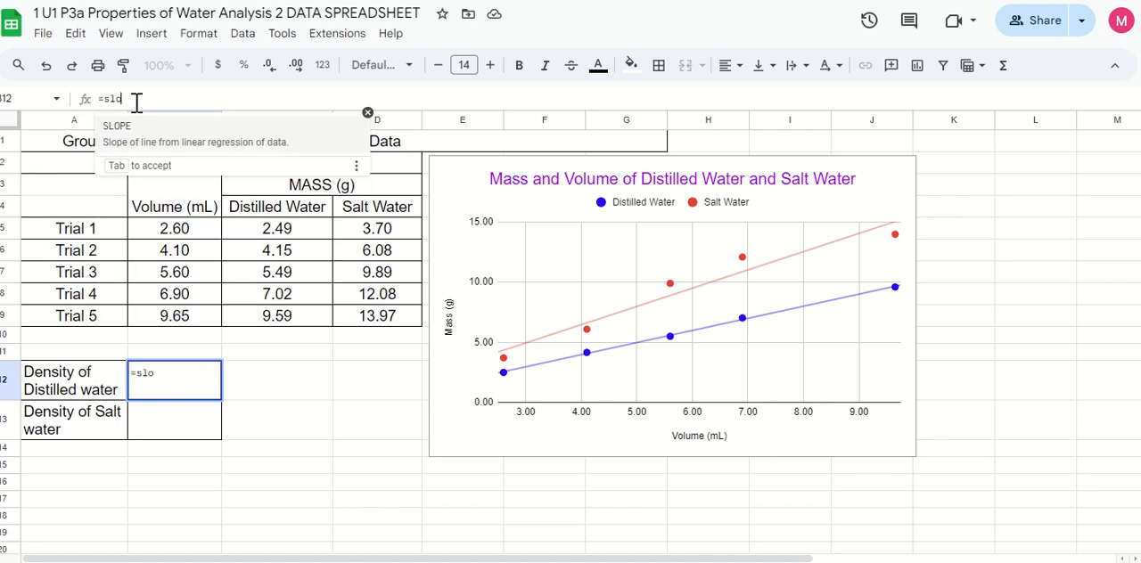
left_click(158, 125)
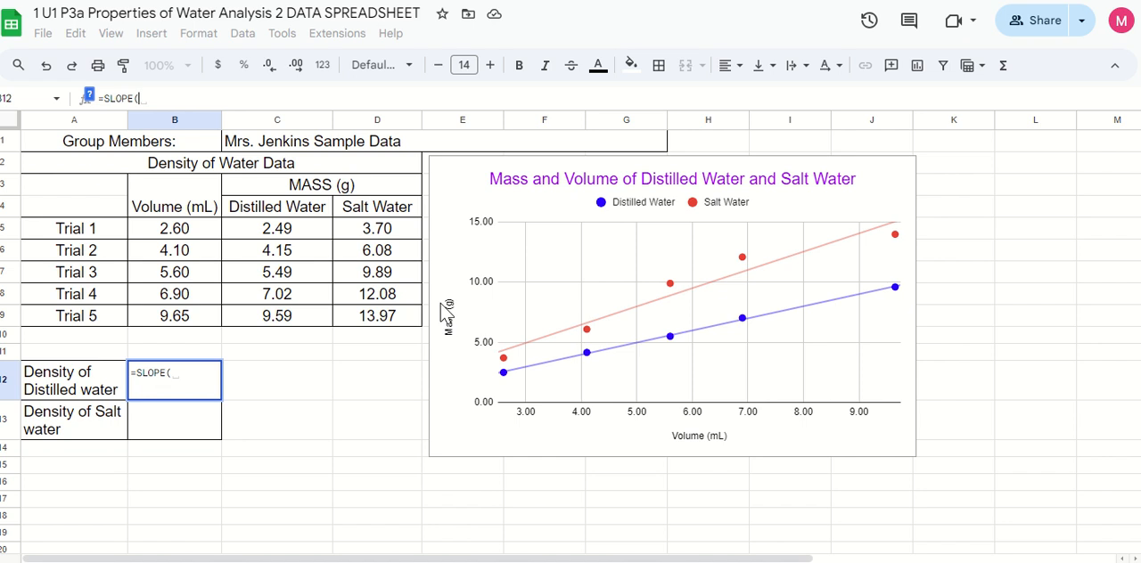
left_click_drag(308, 233, 308, 323)
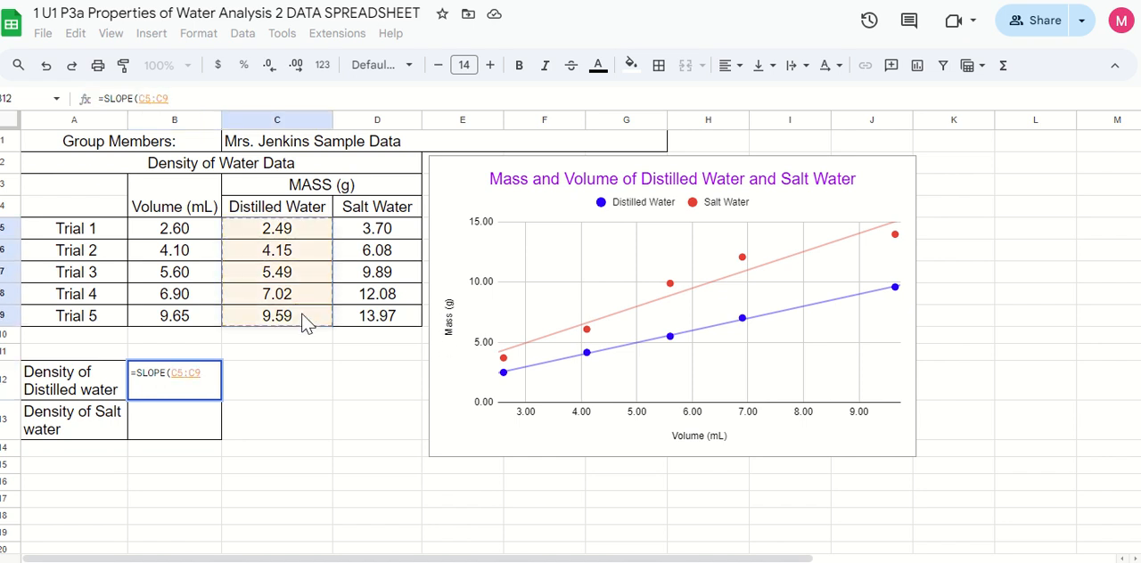
type(",")
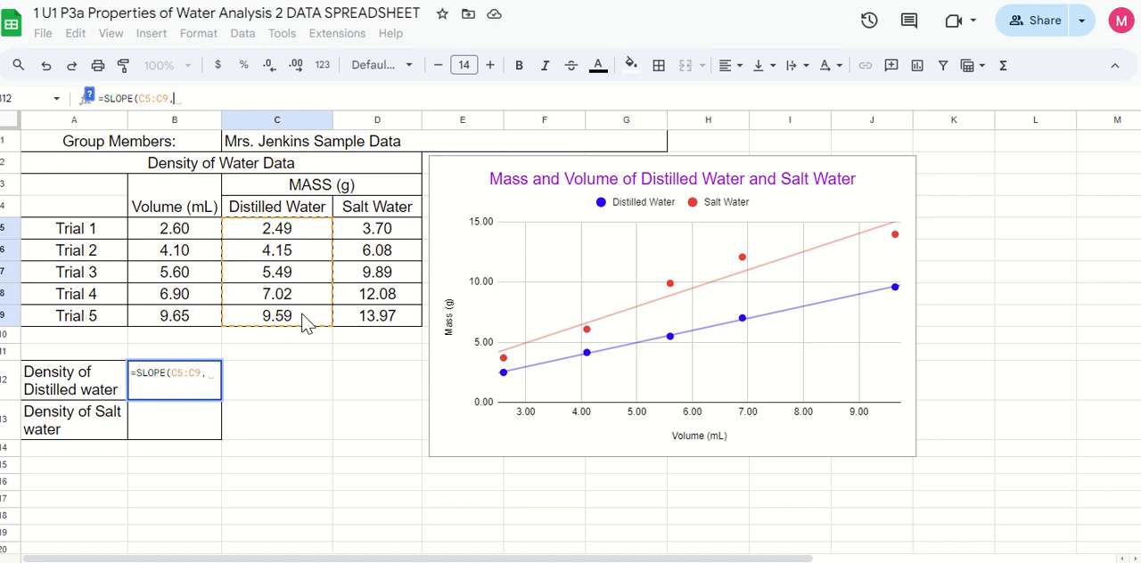
left_click_drag(195, 234, 193, 323)
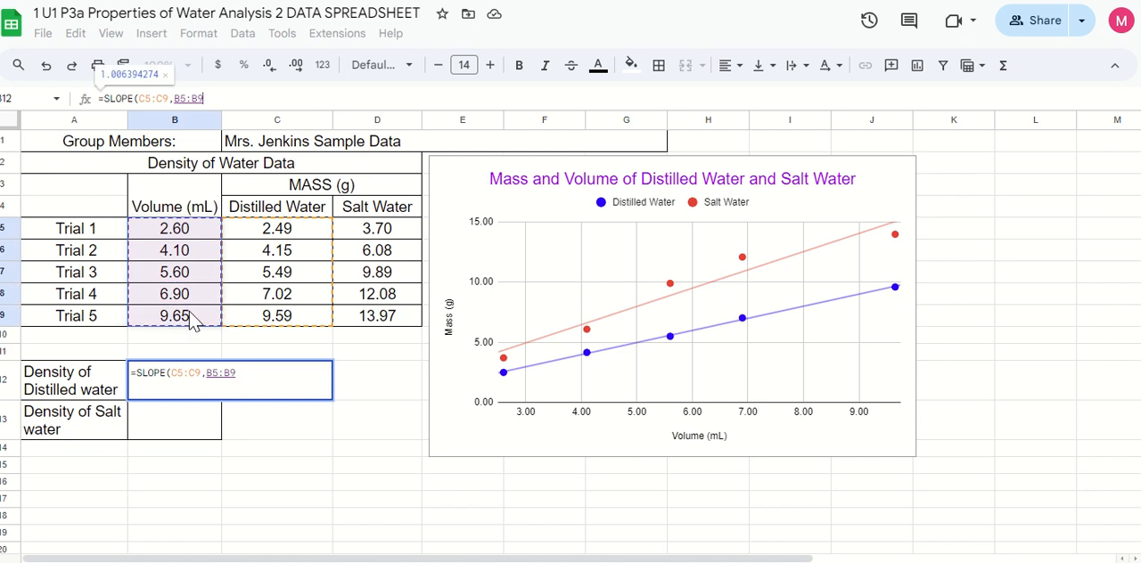
type(")")
key("Return")
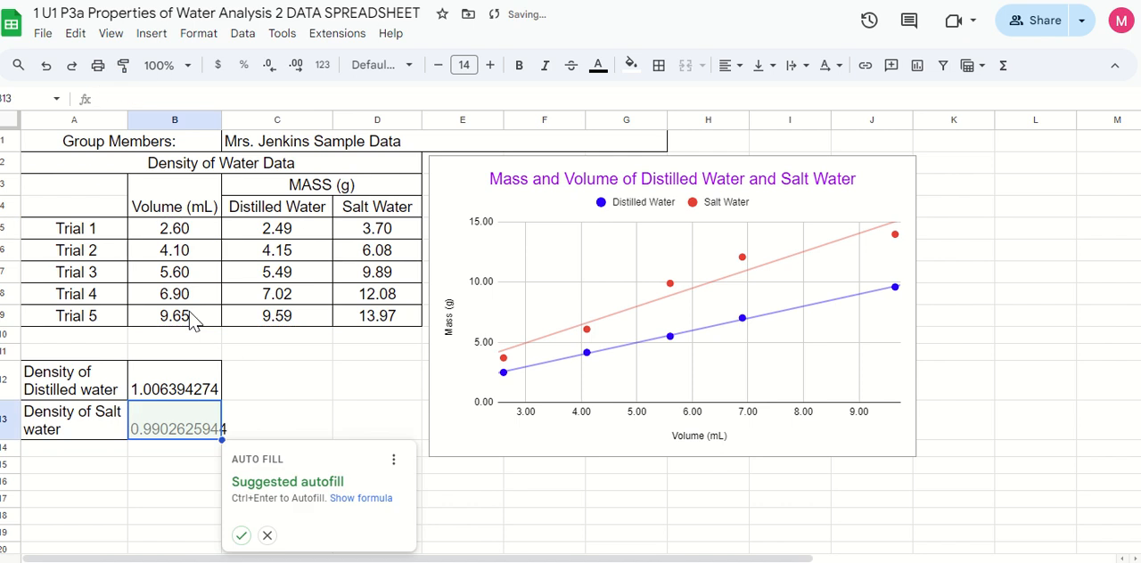
Calculate the density of salt water in cell B13 with the formula =SLOPE(D5:D9,B5:B9)
left_click(185, 397)
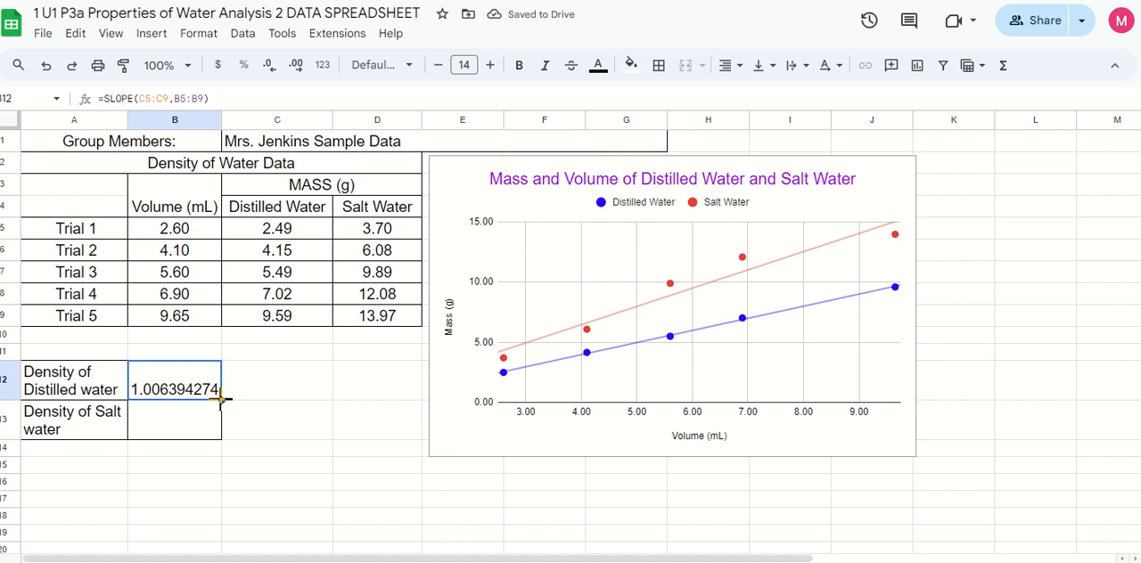
left_click(185, 434)
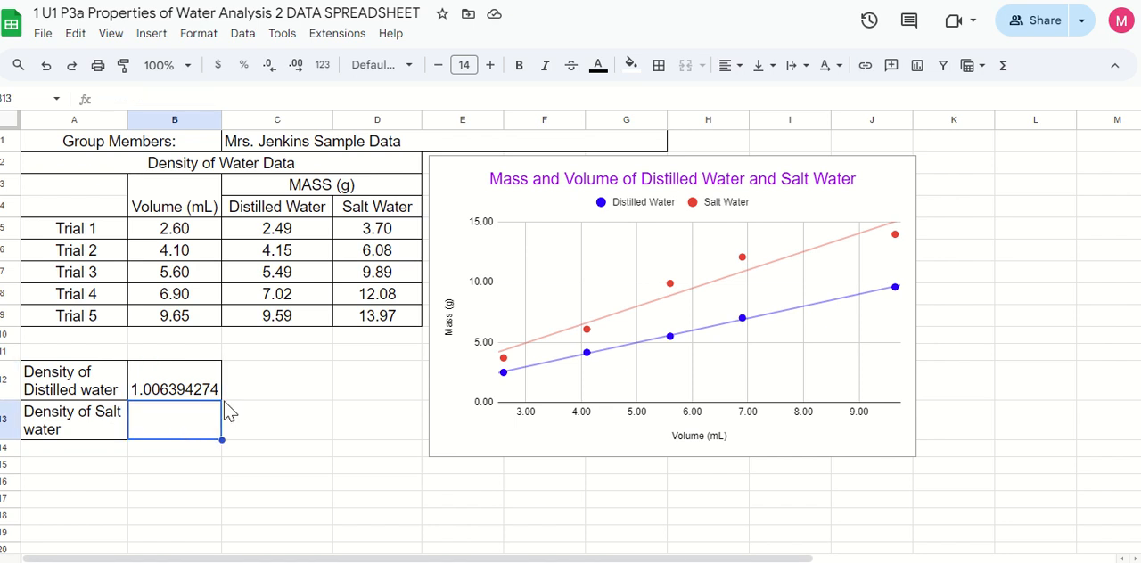
left_click(204, 104)
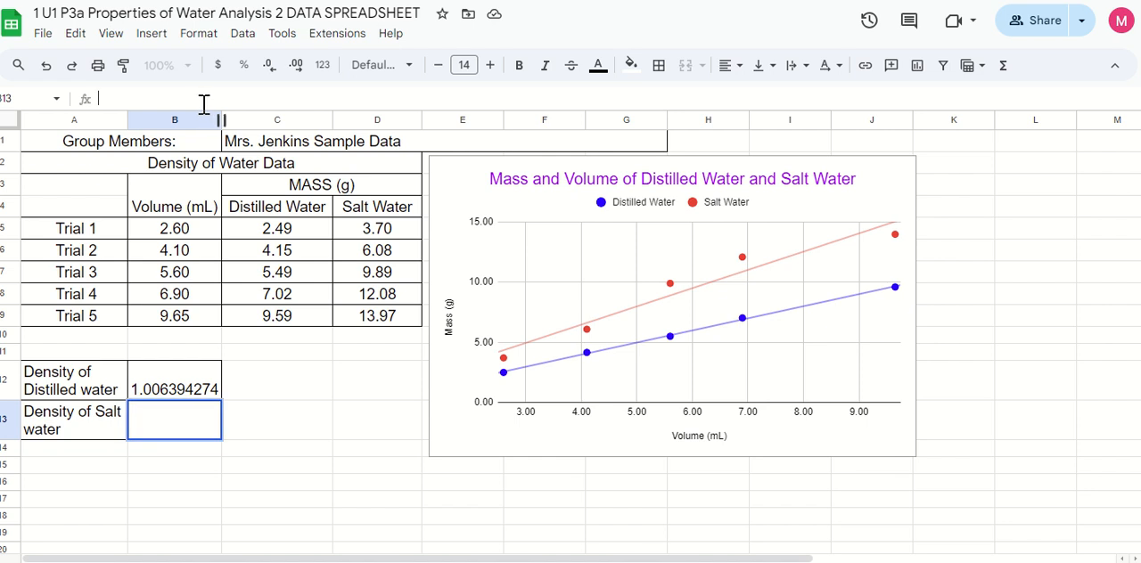
type("=slo")
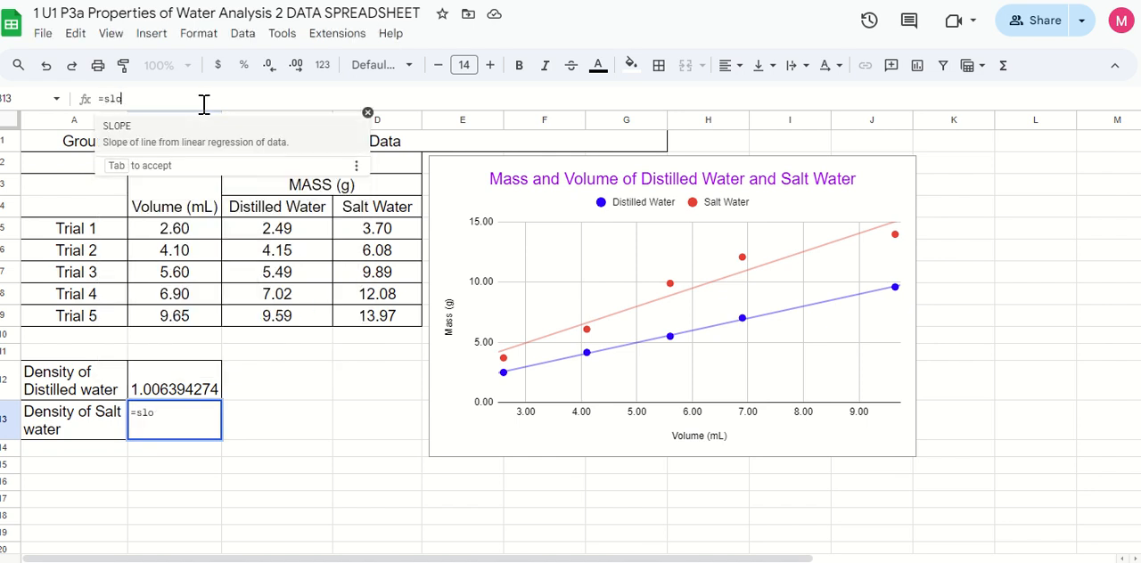
type("p")
left_click(198, 146)
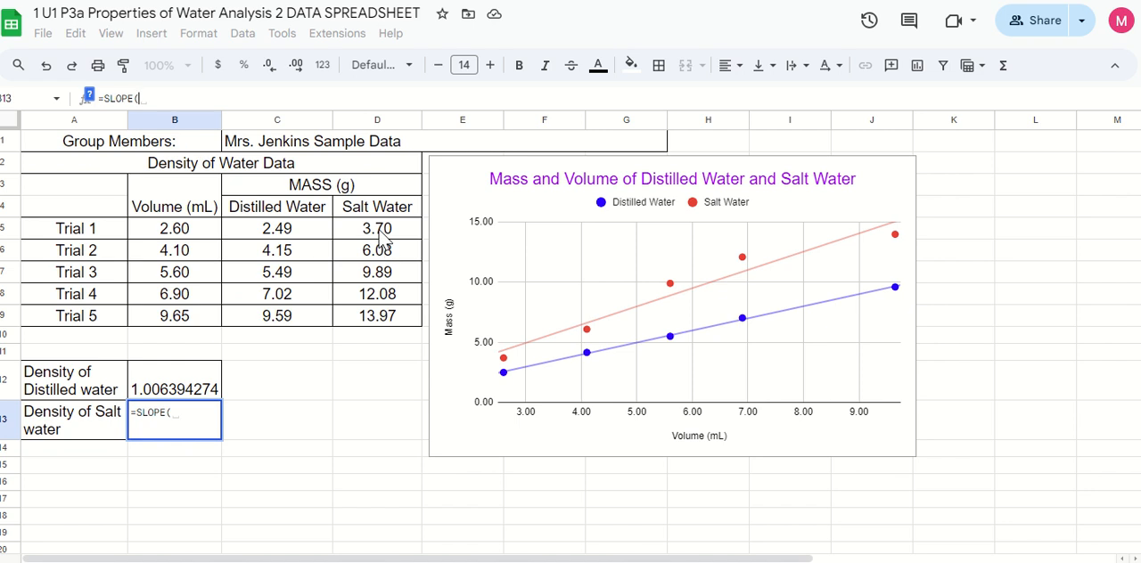
left_click_drag(381, 234, 384, 321)
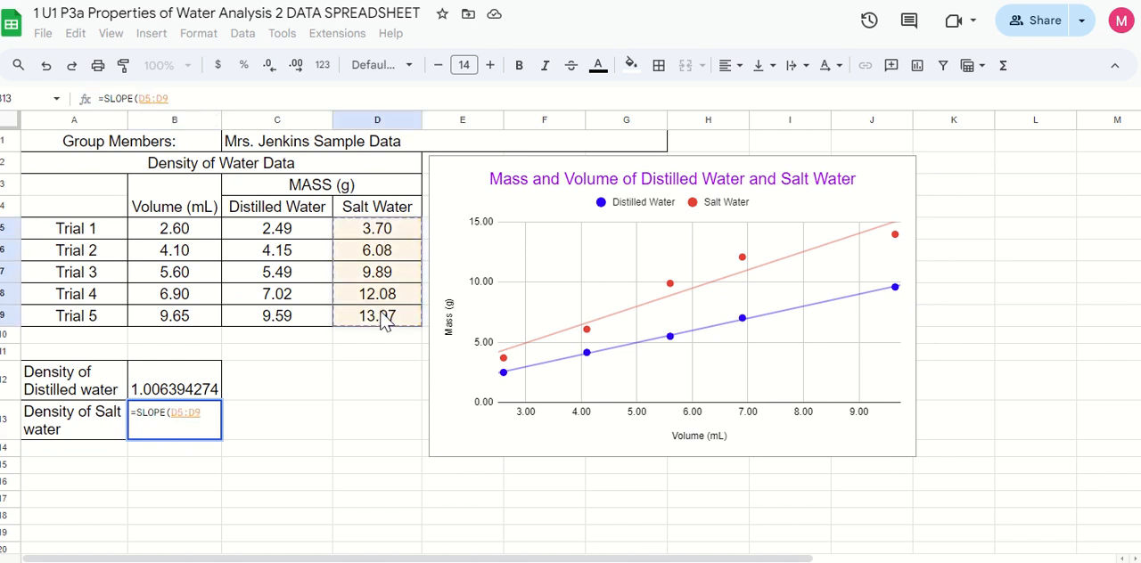
type(",")
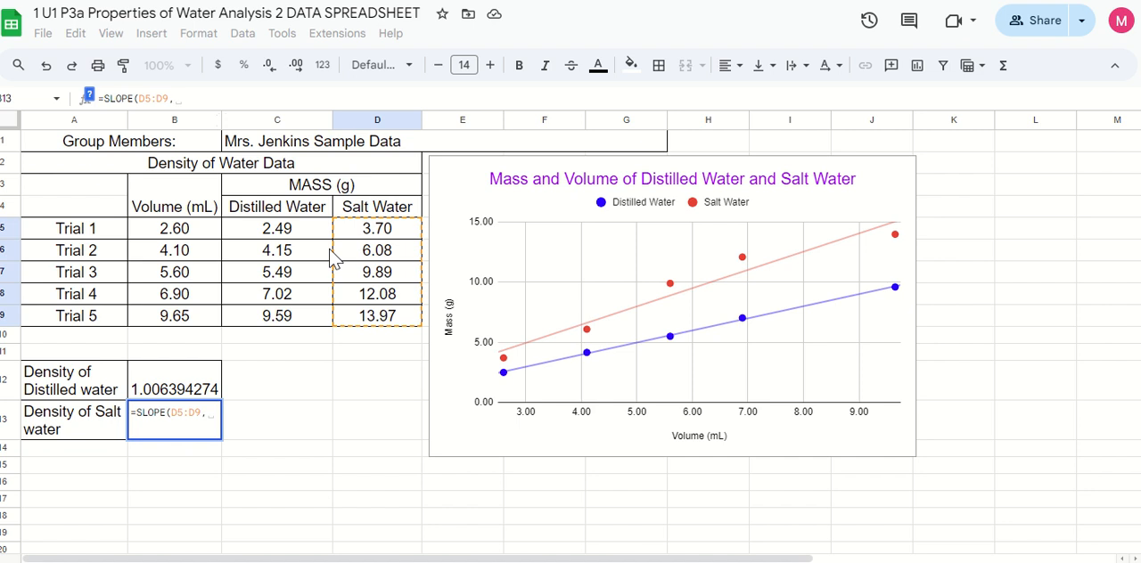
left_click_drag(203, 233, 202, 319)
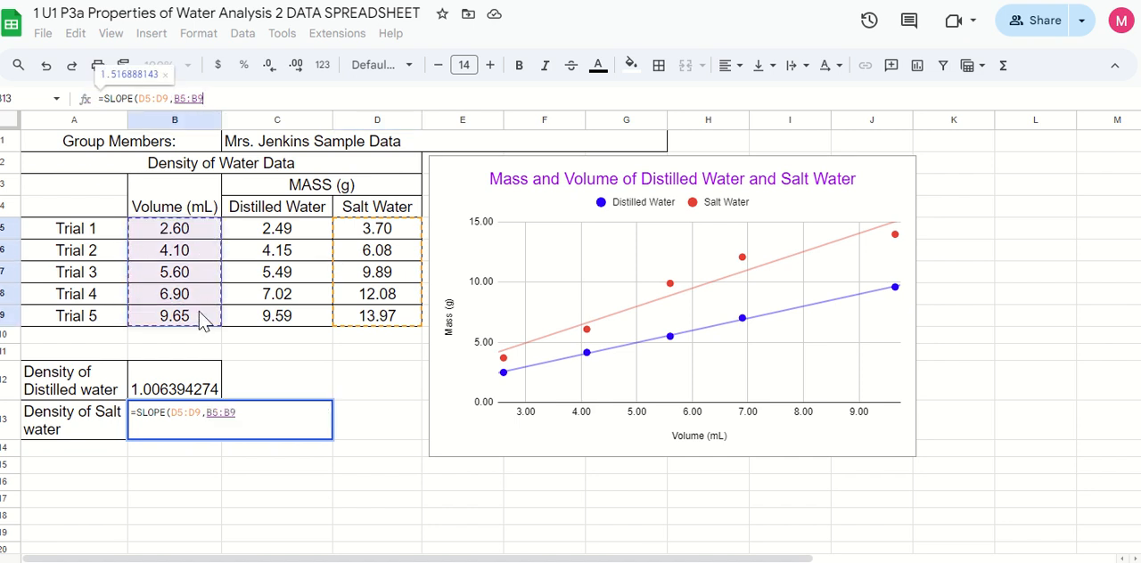
type(")")
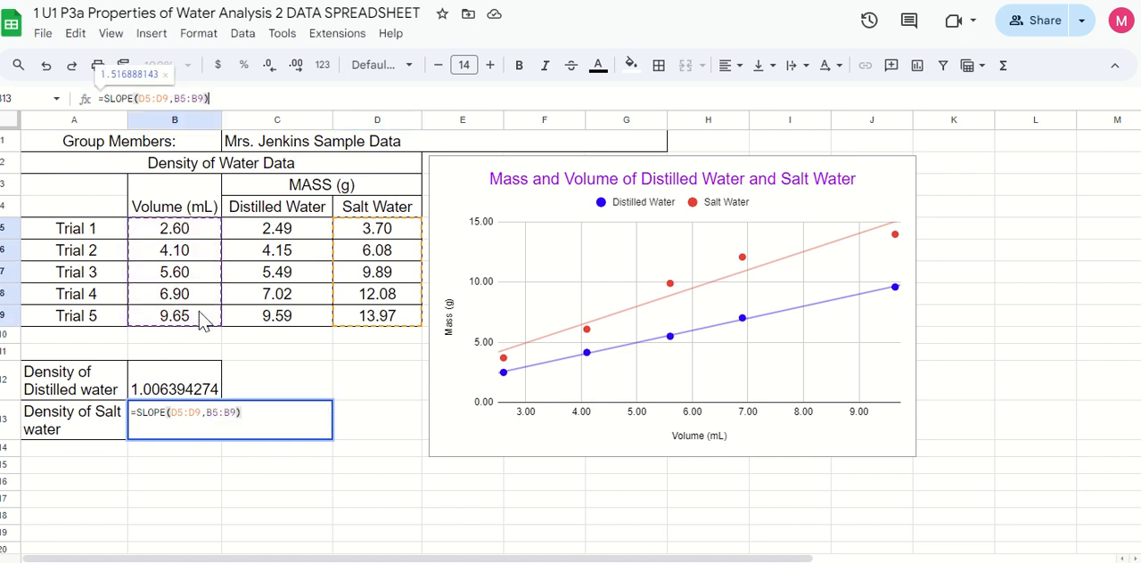
key("Return")
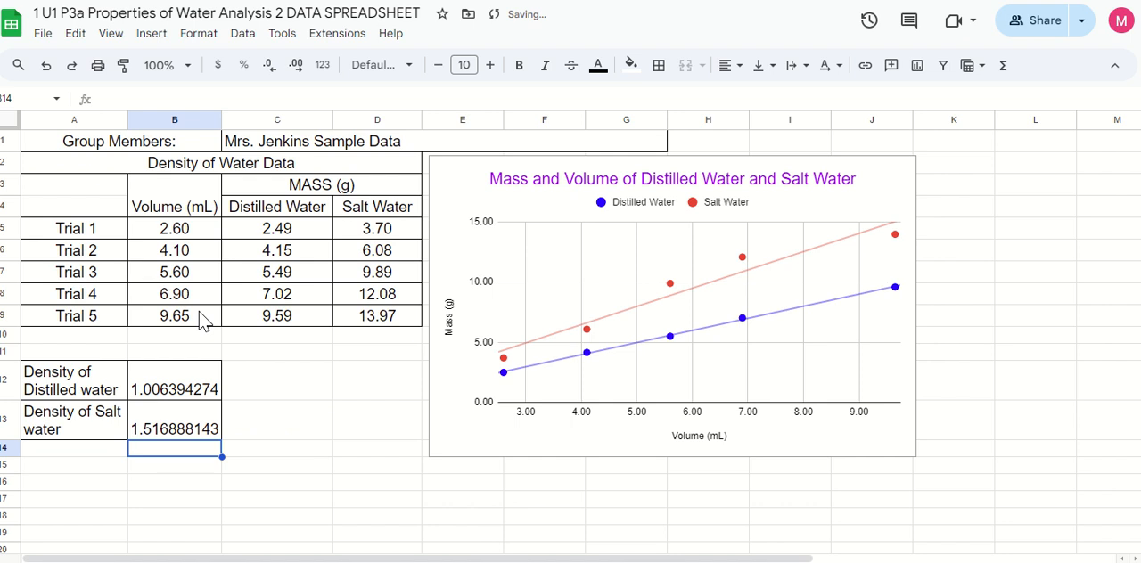
Reduce the displayed precision of both density values in B12:B13 to two decimal places
left_click(182, 436)
left_click(170, 381)
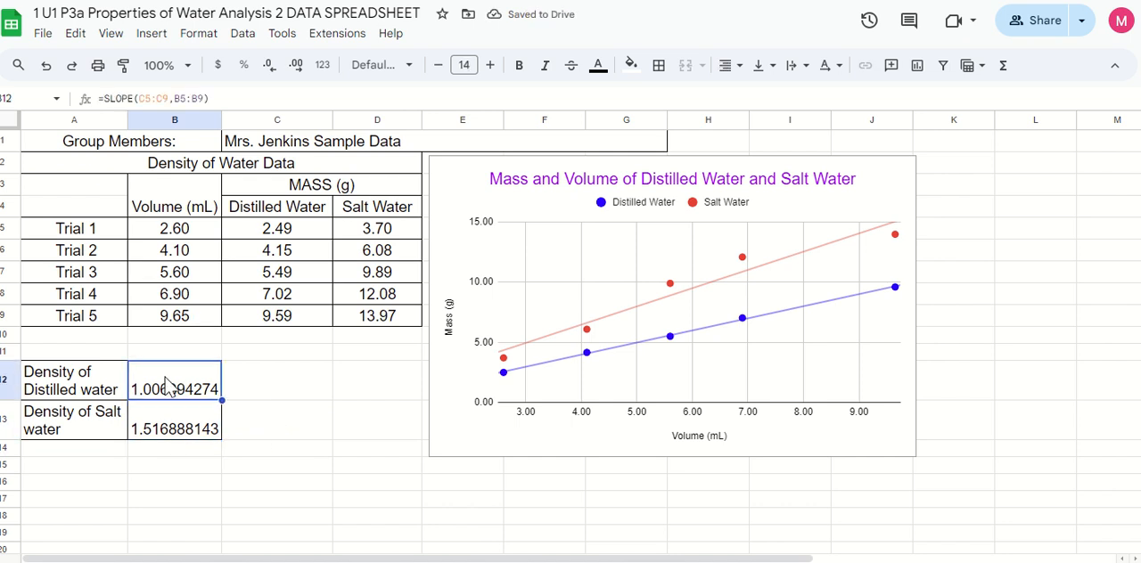
left_click_drag(205, 392, 203, 426)
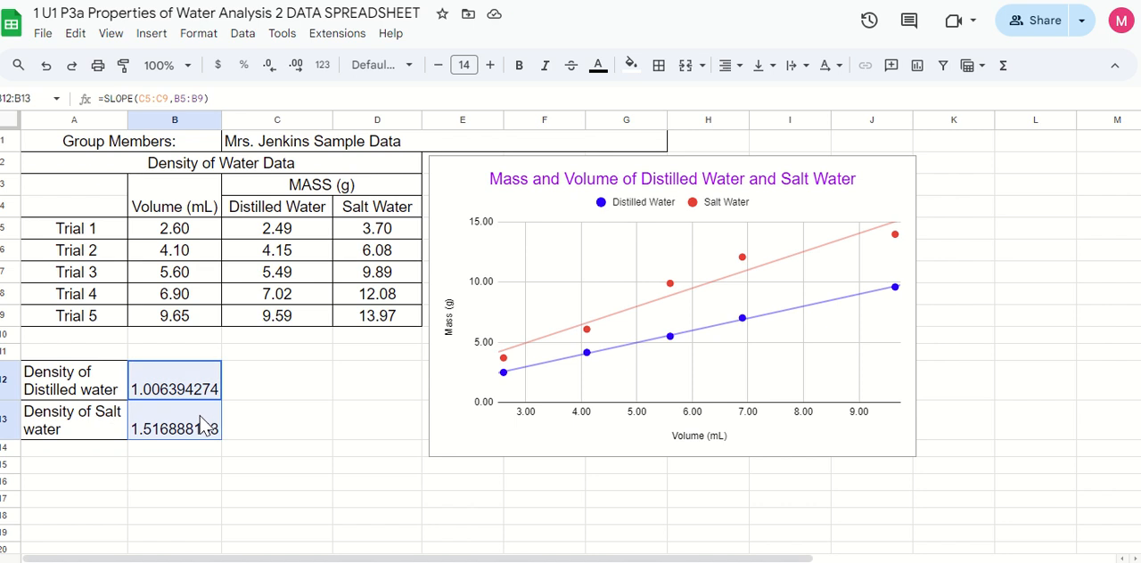
left_click(269, 65)
left_click(269, 66)
left_click(269, 66)
left_click(269, 66)
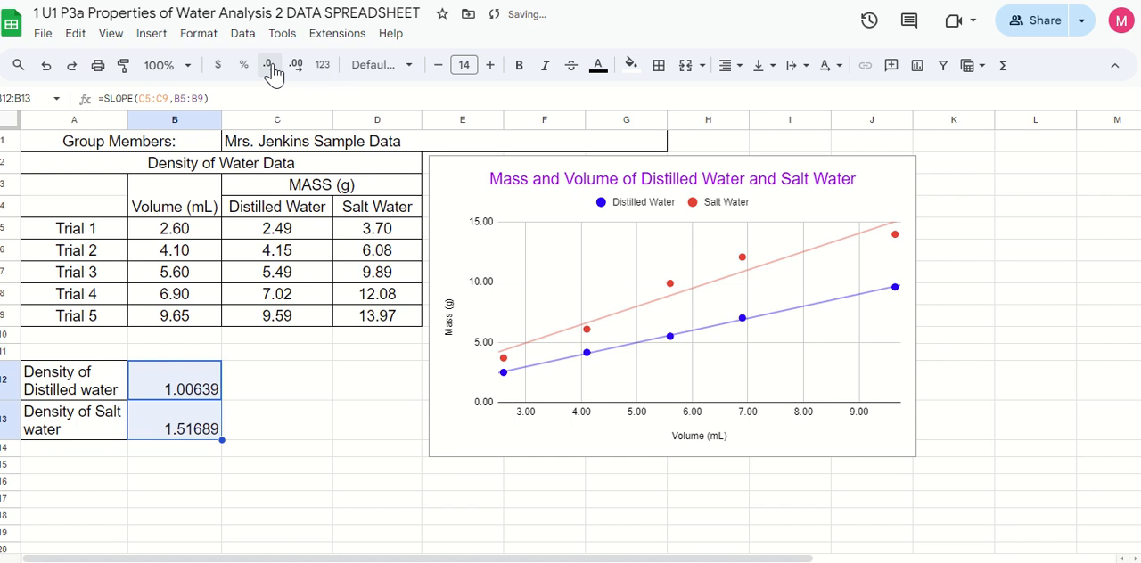
left_click(269, 66)
left_click(269, 66)
left_click(269, 66)
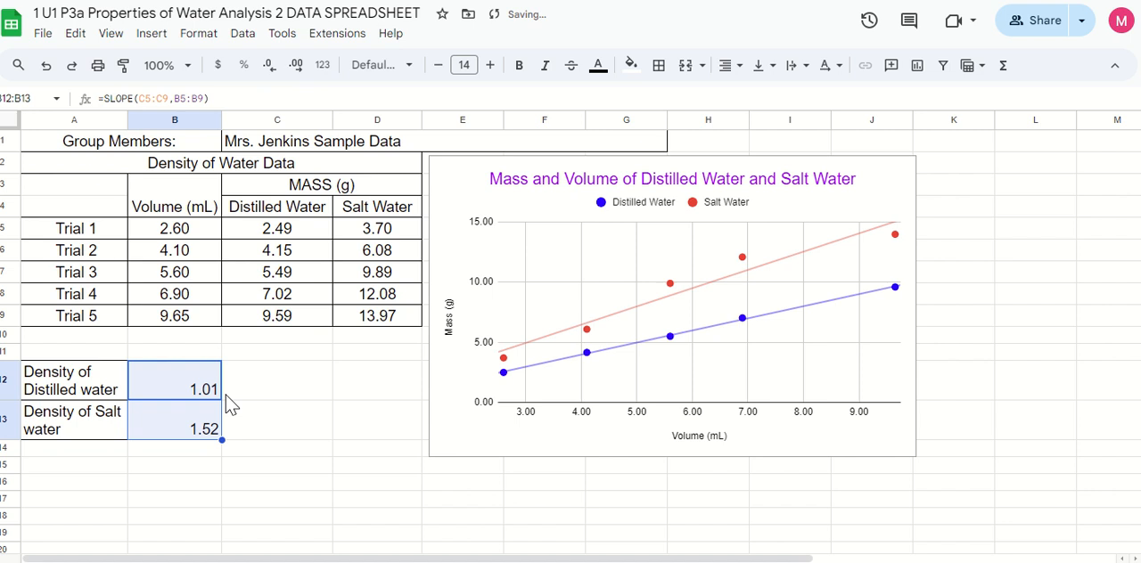
Enter the unit g/mL in cells C12 and C13, beside the distilled water and salt water densities
left_click(272, 396)
type("g/mL")
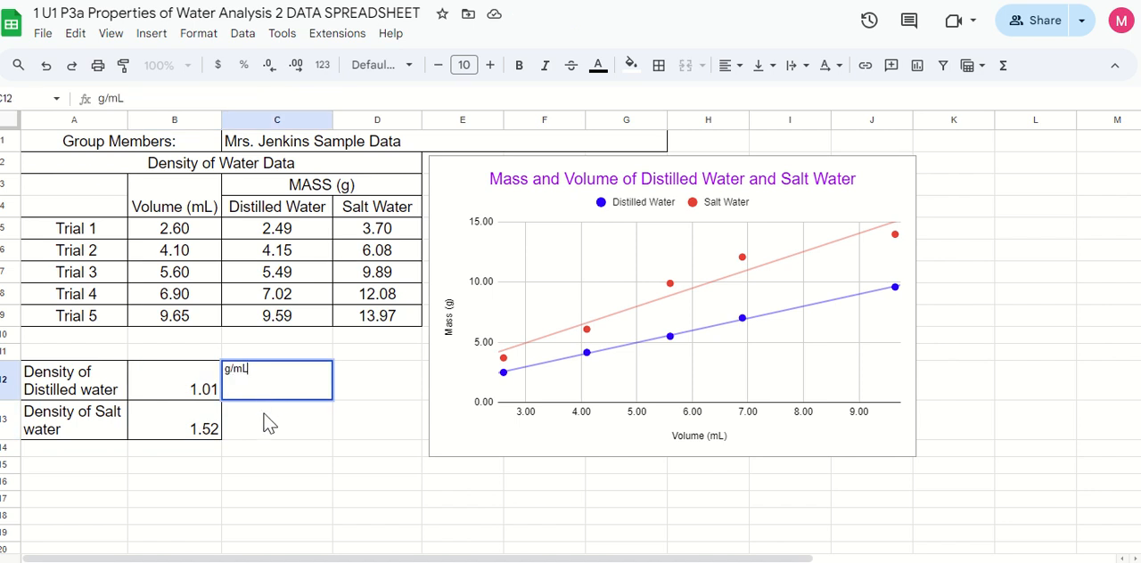
key("Return")
type("g/mL")
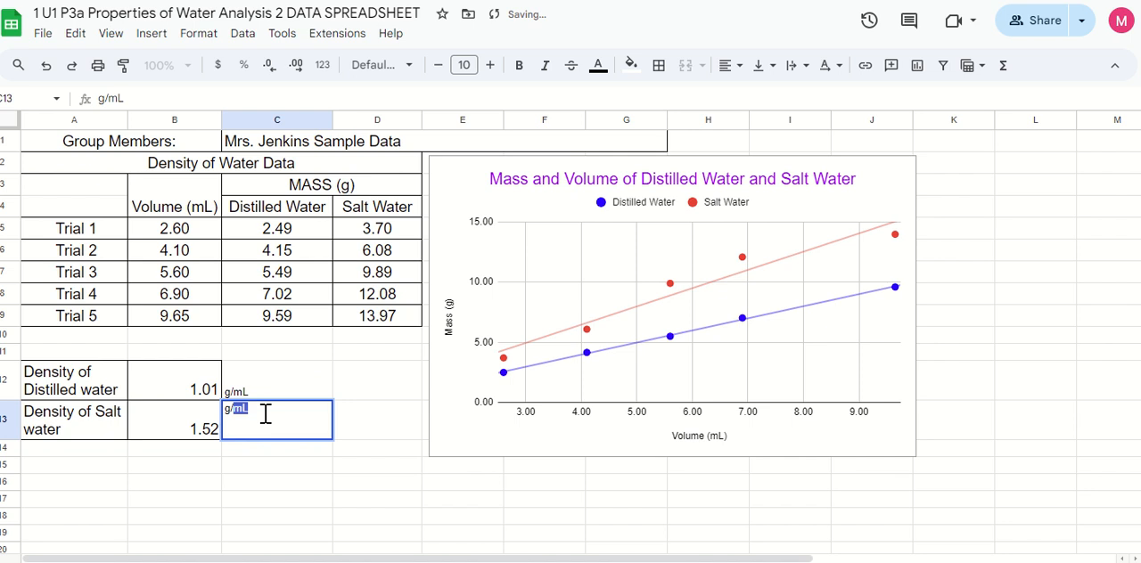
key("Return")
Review the density results in B12 and B13 together with the mass data in C5:D9 and the volumes in B5:B9
left_click(178, 397)
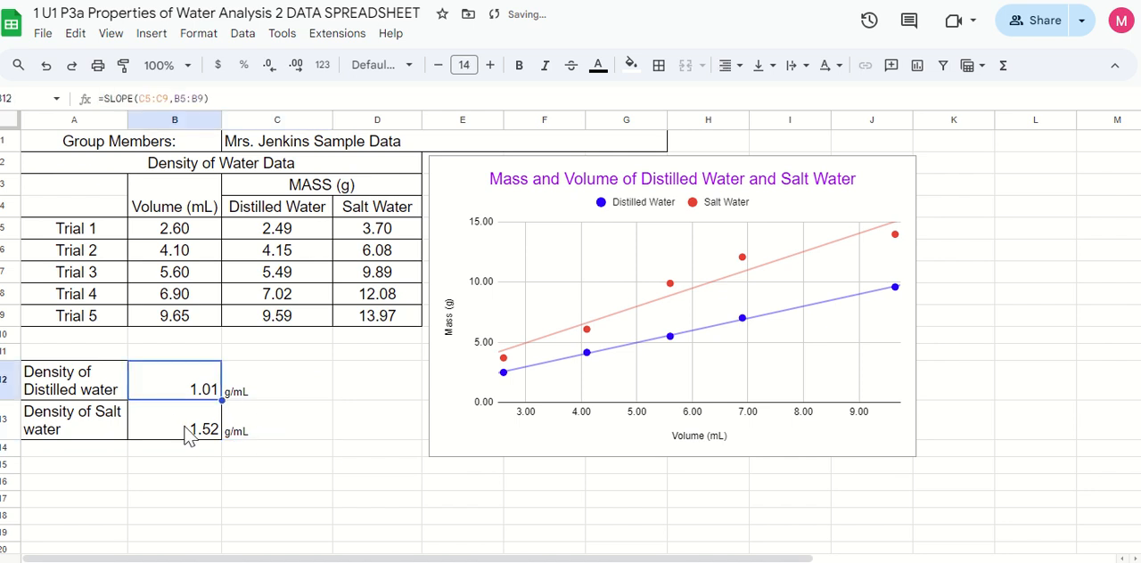
left_click(187, 432)
left_click(170, 397)
left_click(165, 419)
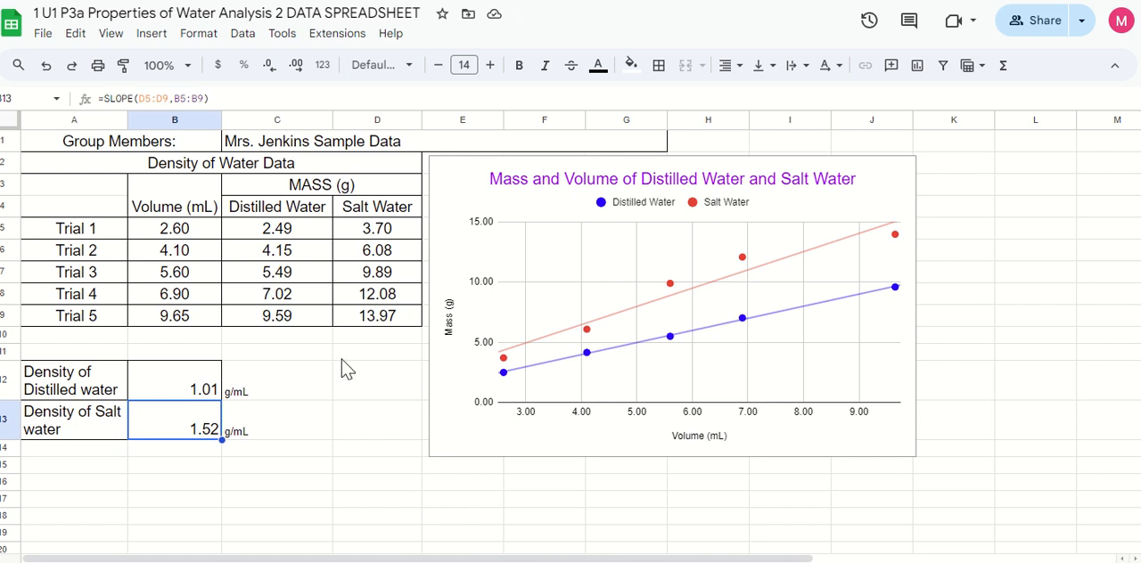
left_click(341, 423)
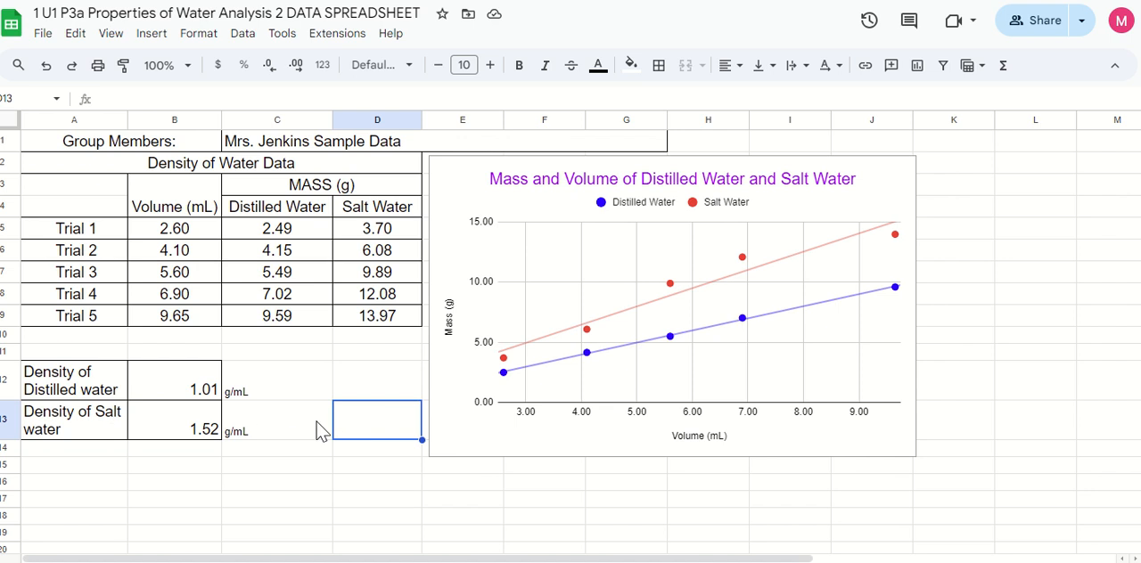
left_click(675, 506)
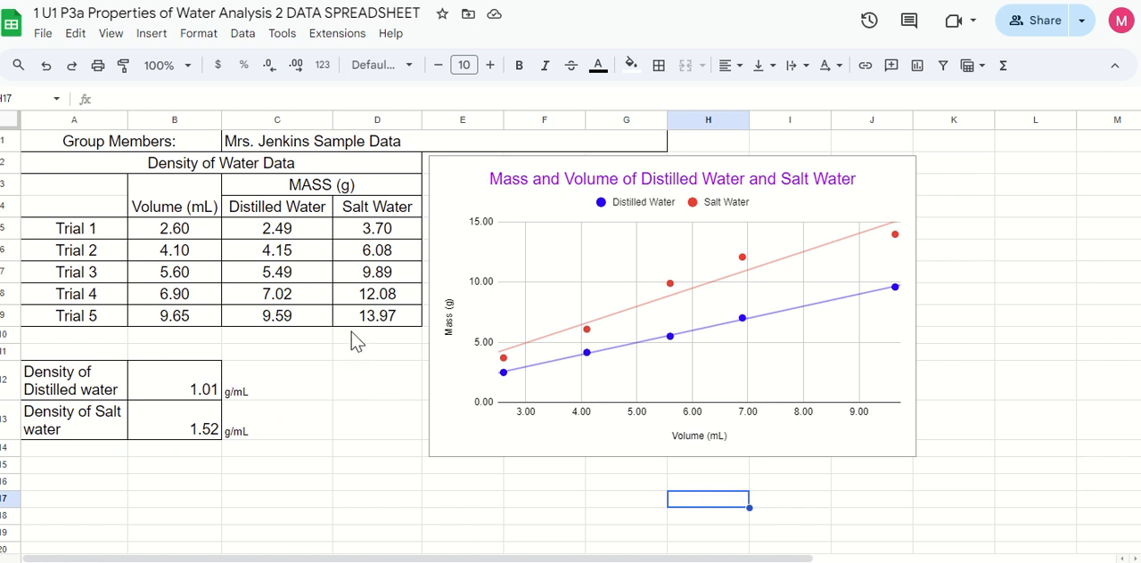
left_click_drag(291, 232, 378, 318)
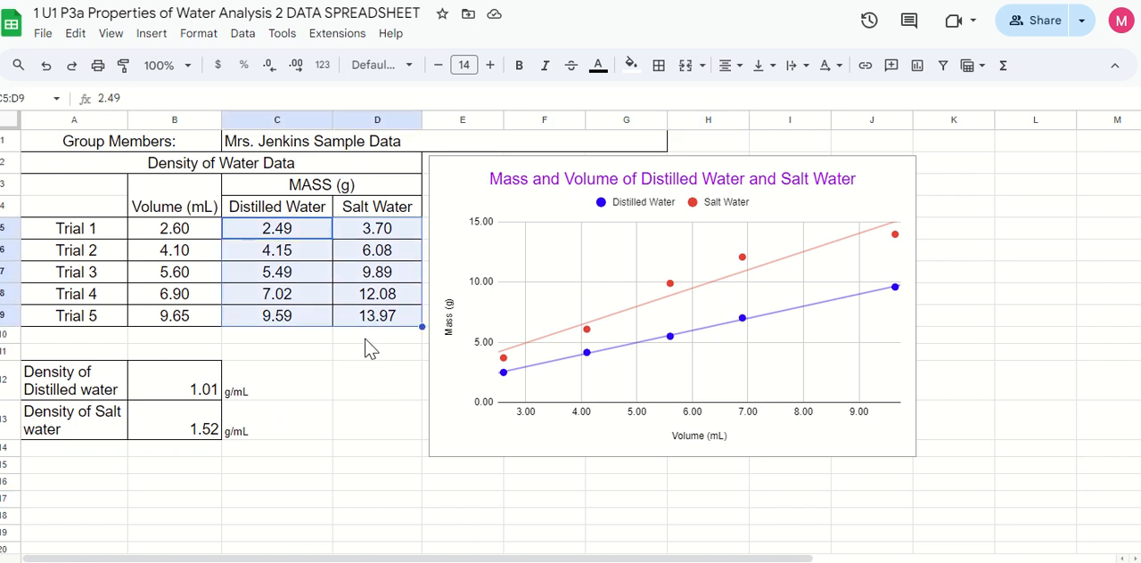
left_click_drag(198, 232, 195, 317)
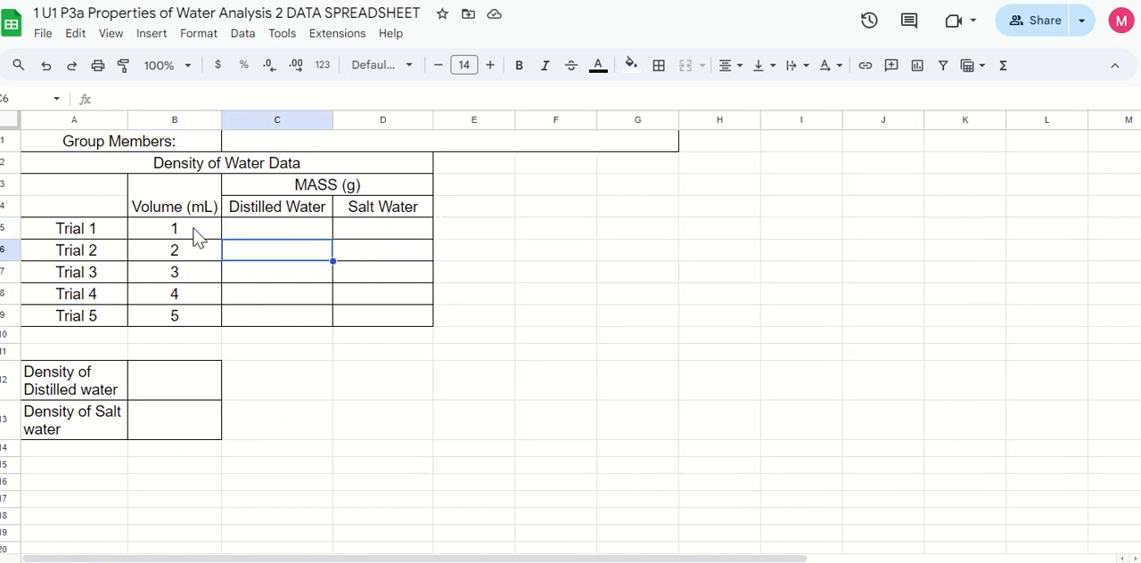
left_click_drag(194, 235, 191, 321)
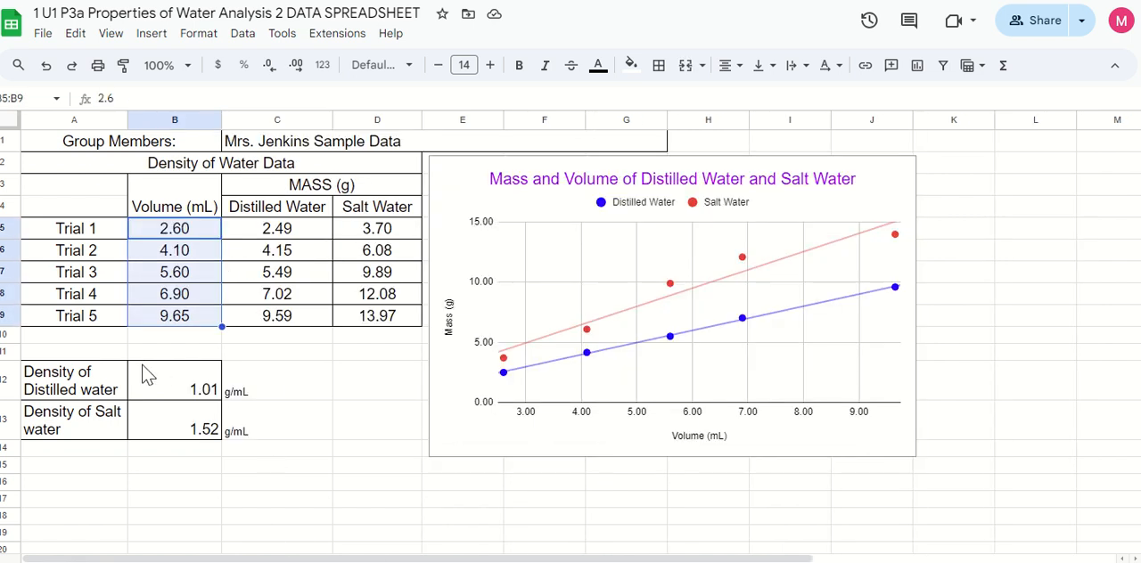
left_click(150, 390)
left_click(175, 434)
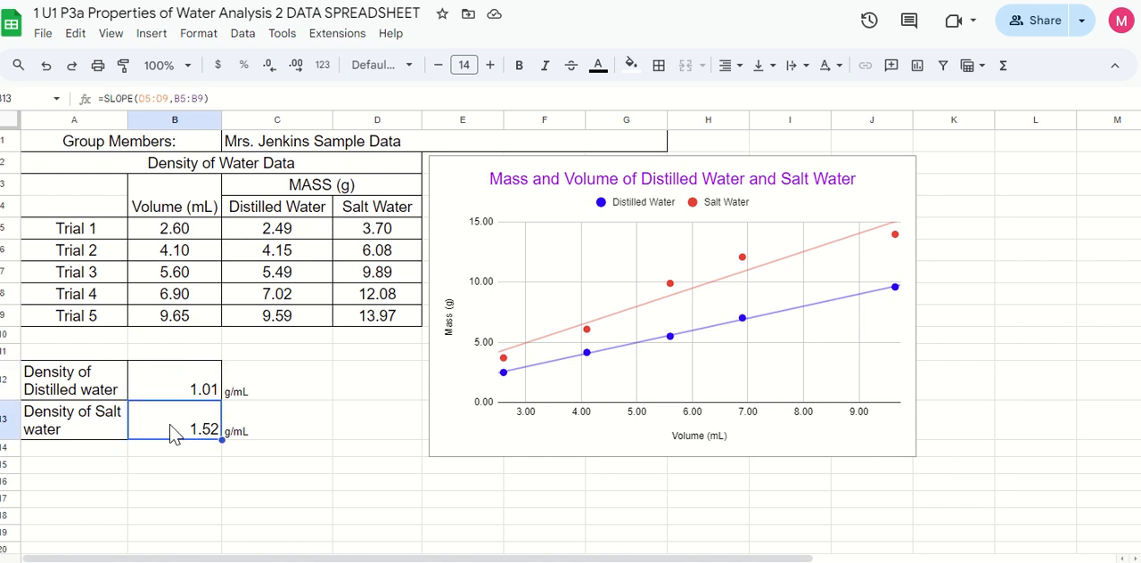